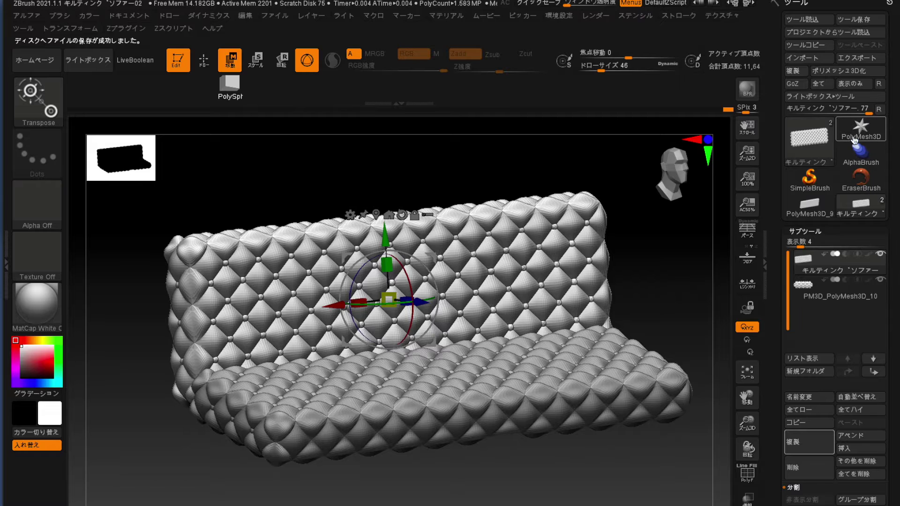
Load the PolyMesh3D star as the current tool and fit it to the canvas.
click(854, 139)
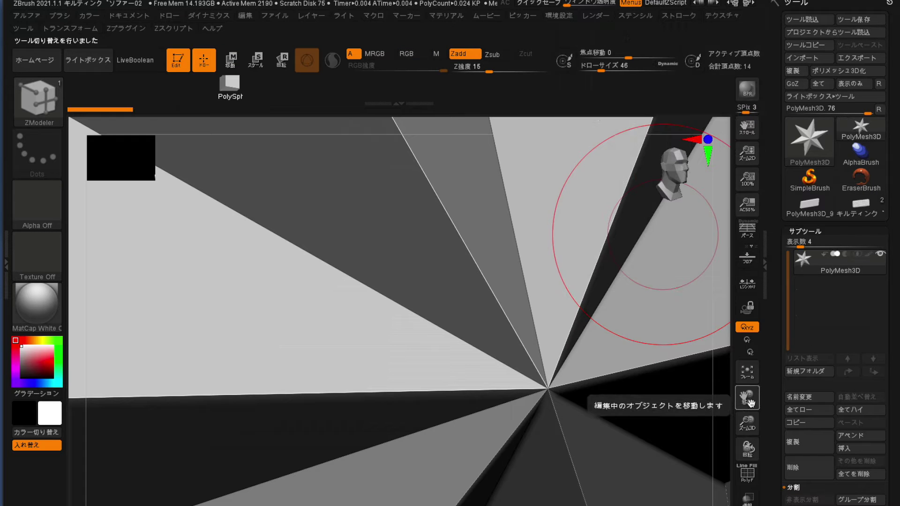
click(747, 372)
Reinitialize the star as a QCube with X, Y and Z resolution set to 1.
drag(614, 401, 732, 430)
drag(776, 458, 783, 309)
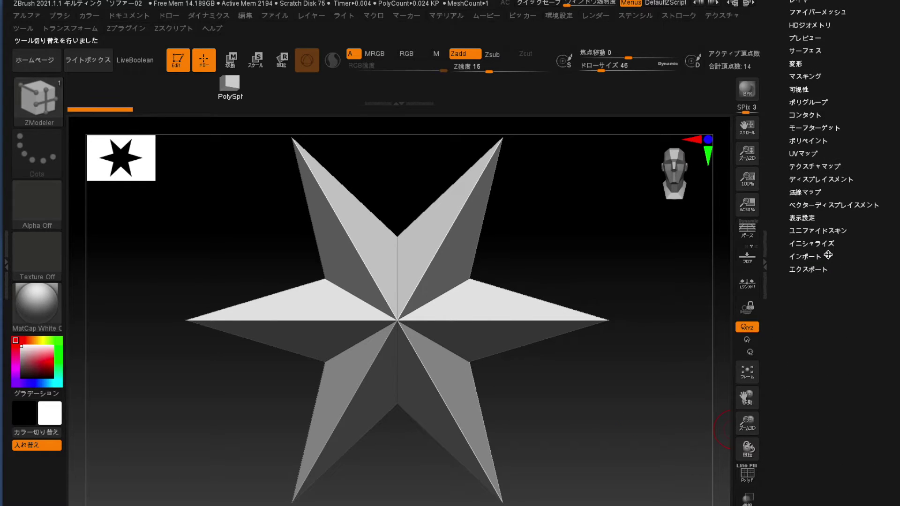
scroll(799, 246, down, 5)
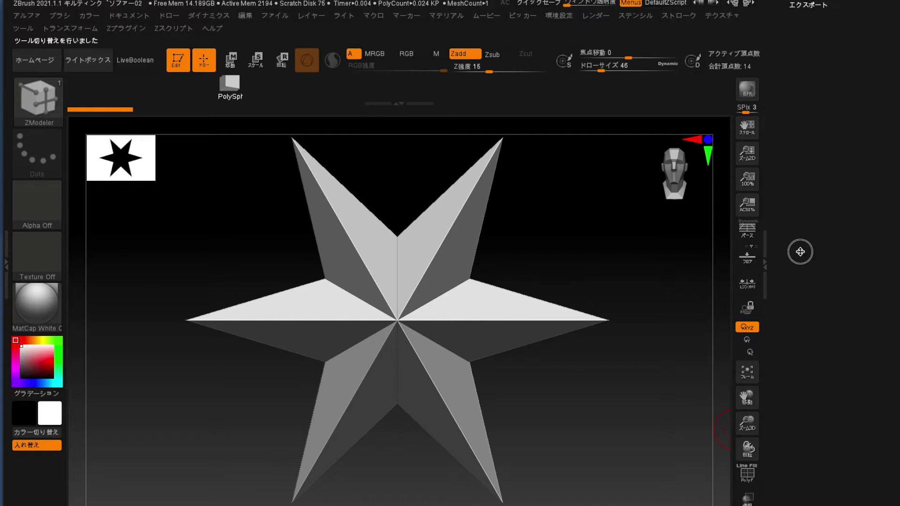
drag(798, 232, 807, 326)
drag(800, 377, 778, 376)
drag(834, 401, 826, 403)
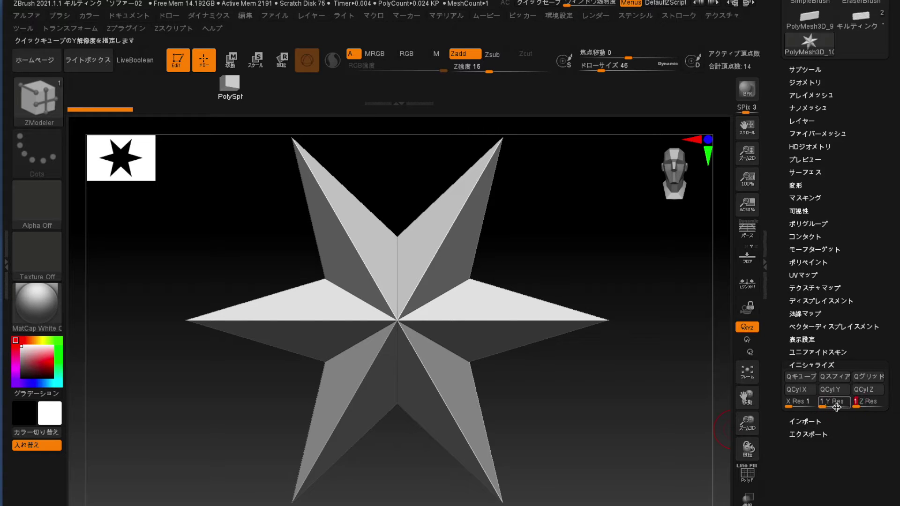
click(801, 376)
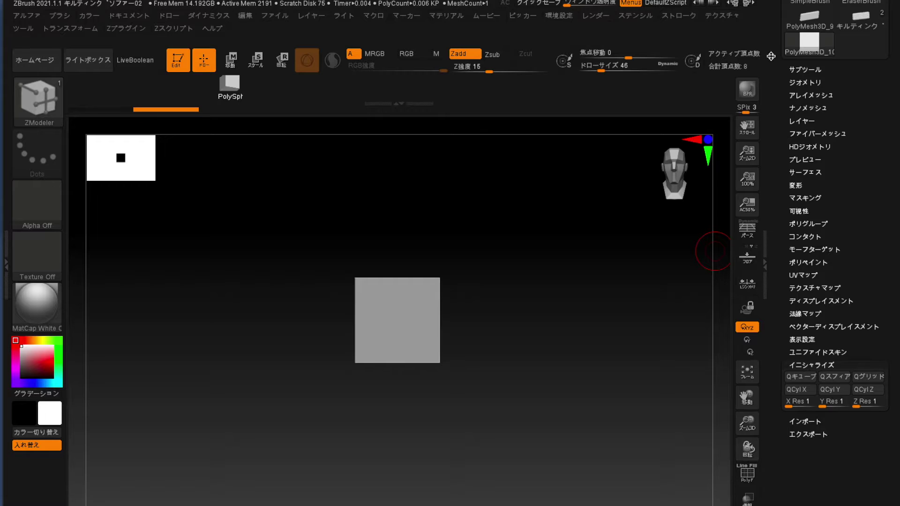
Convert the cube to a PolyMesh3D and reselect the quilted sofa tool.
drag(770, 56, 773, 167)
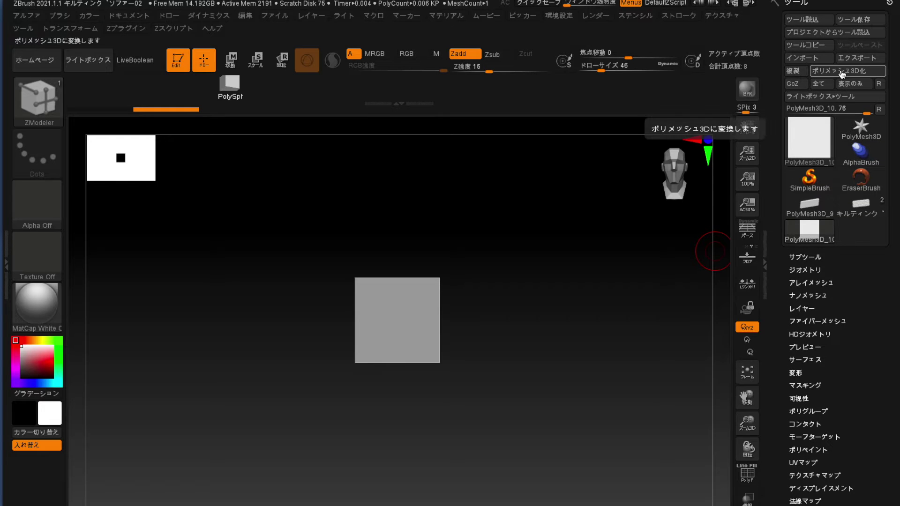
click(841, 72)
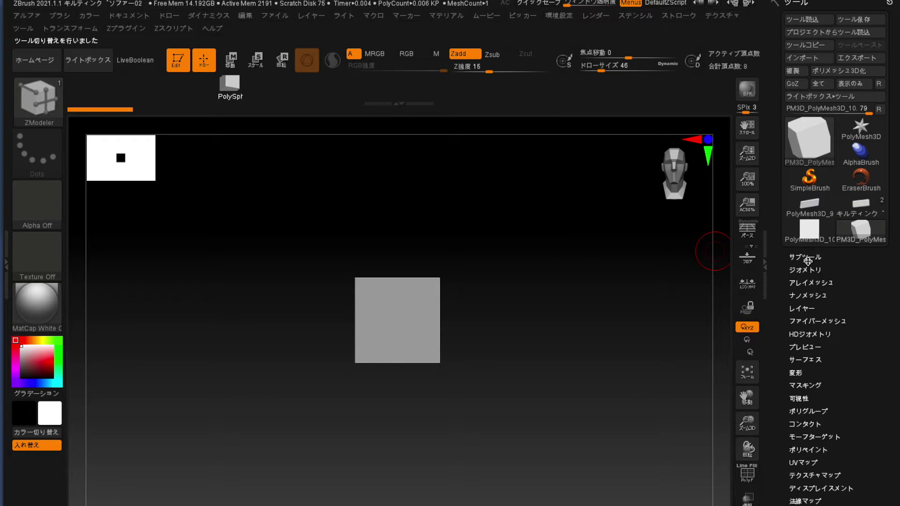
click(861, 214)
mouse_move(556, 424)
mouse_down()
mouse_move(576, 446)
mouse_move(703, 298)
mouse_move(683, 277)
mouse_up()
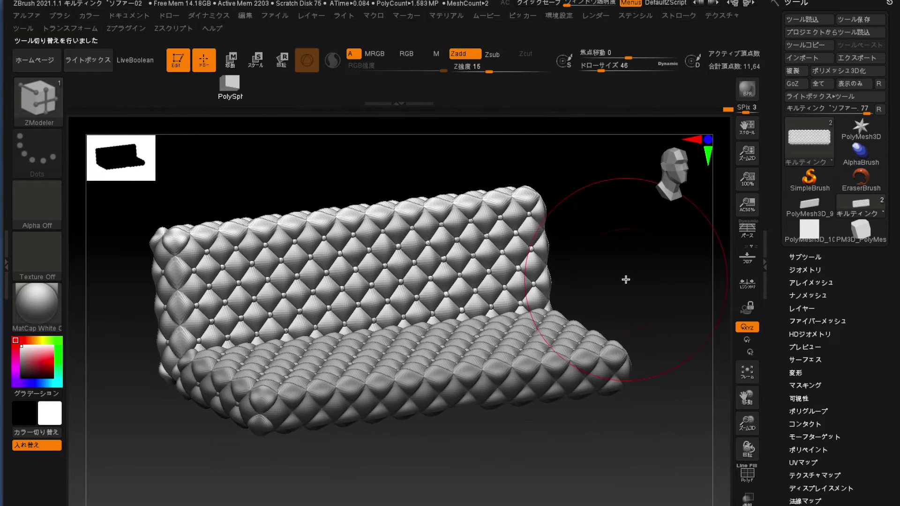
Append the PM3D_PolyMesh3D cube to the sofa and make it the active subtool.
click(807, 255)
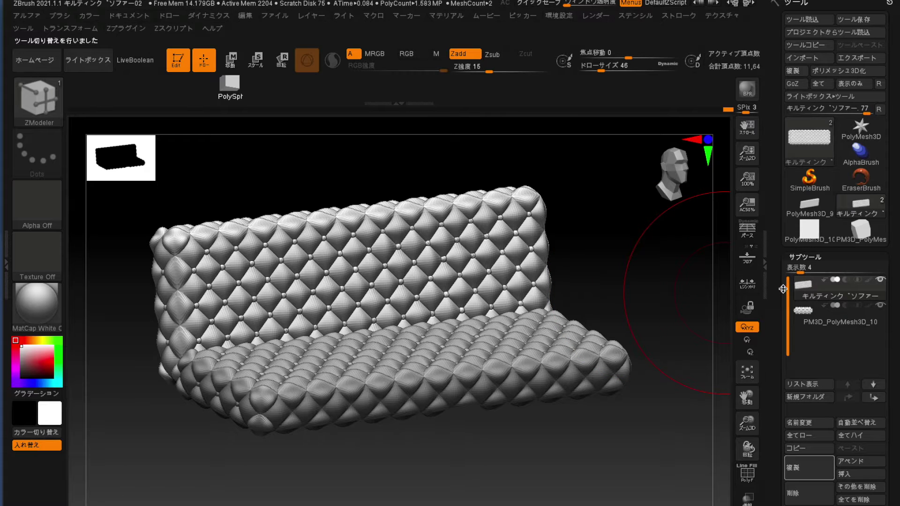
drag(779, 324, 777, 264)
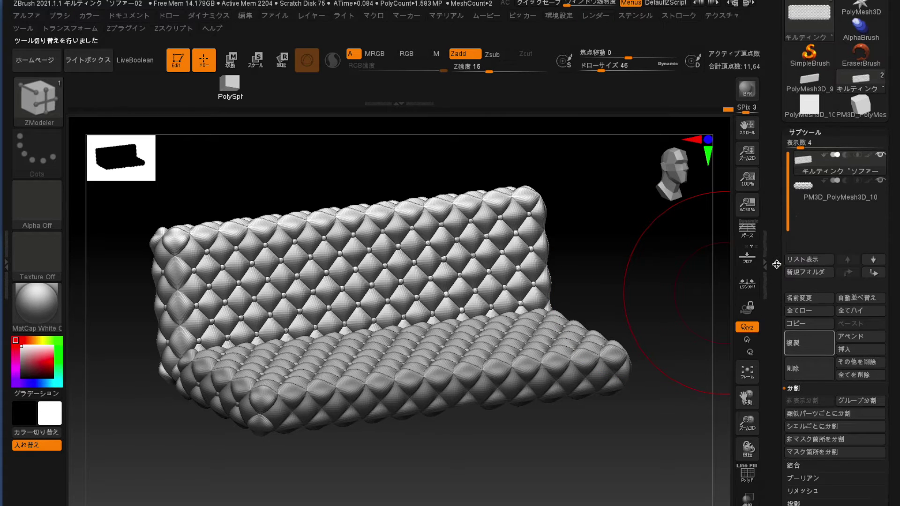
click(861, 337)
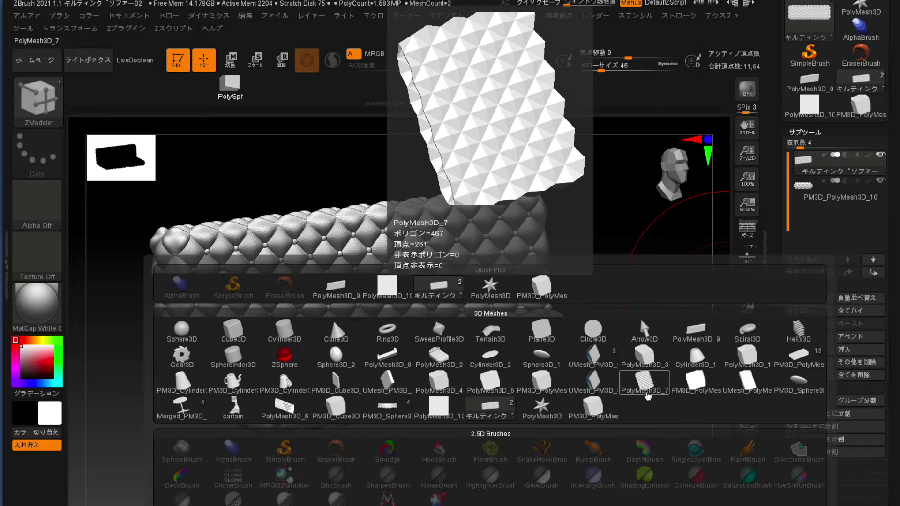
mouse_move(593, 408)
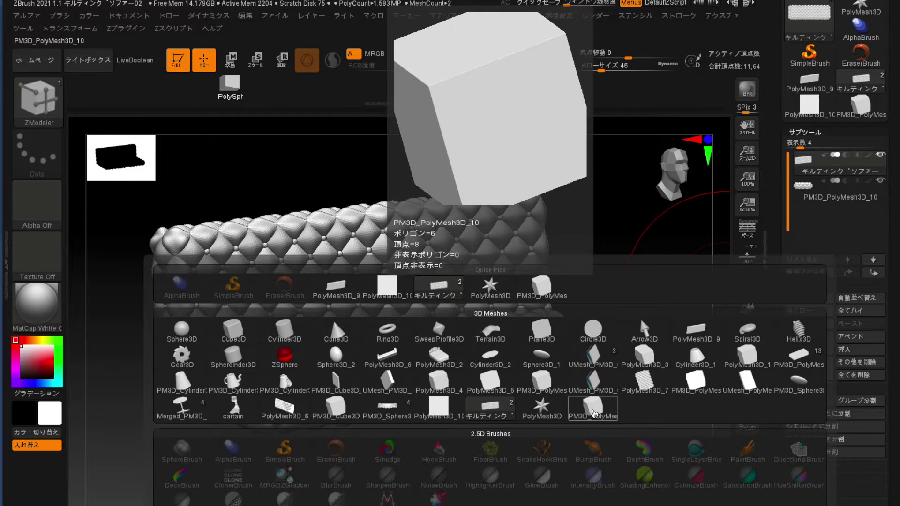
click(593, 413)
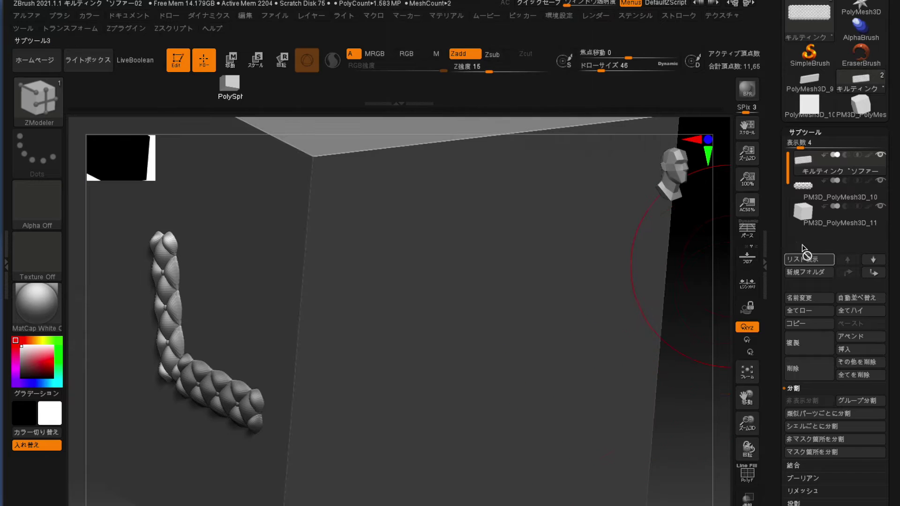
click(823, 223)
mouse_move(680, 422)
mouse_down()
mouse_move(667, 356)
mouse_move(653, 394)
mouse_move(639, 386)
mouse_up()
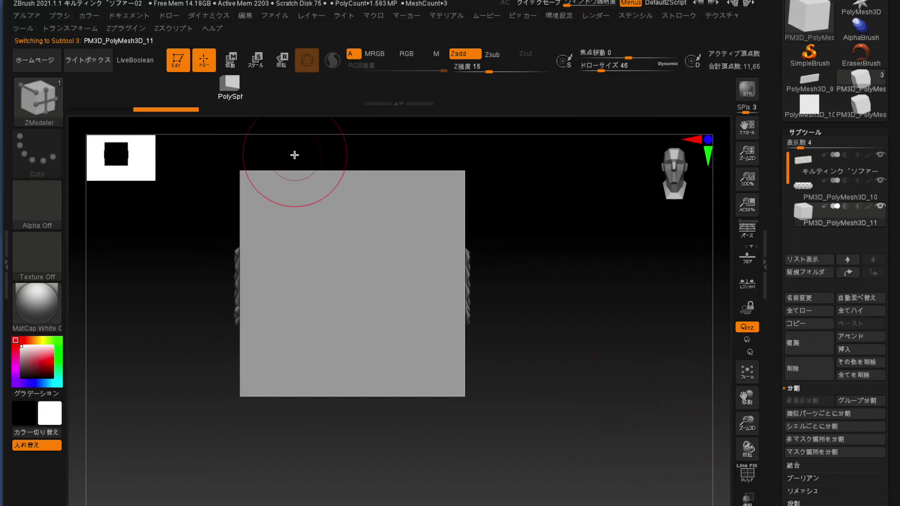
click(230, 60)
Flatten the cube into a thin slab, lower it beneath the sofa and shorten its length.
drag(346, 249, 356, 451)
mouse_move(348, 219)
mouse_down()
mouse_move(340, 418)
mouse_move(336, 401)
mouse_up()
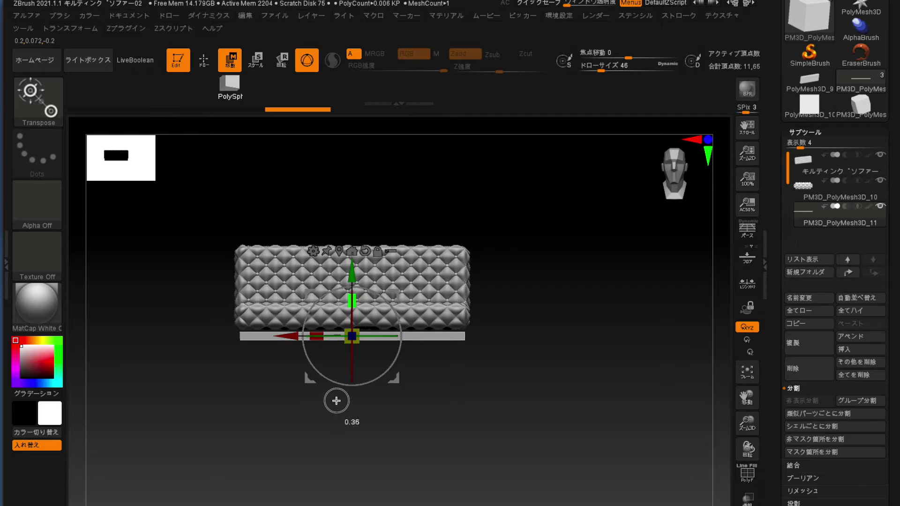
ctrl+right_drag(240, 334, 307, 283)
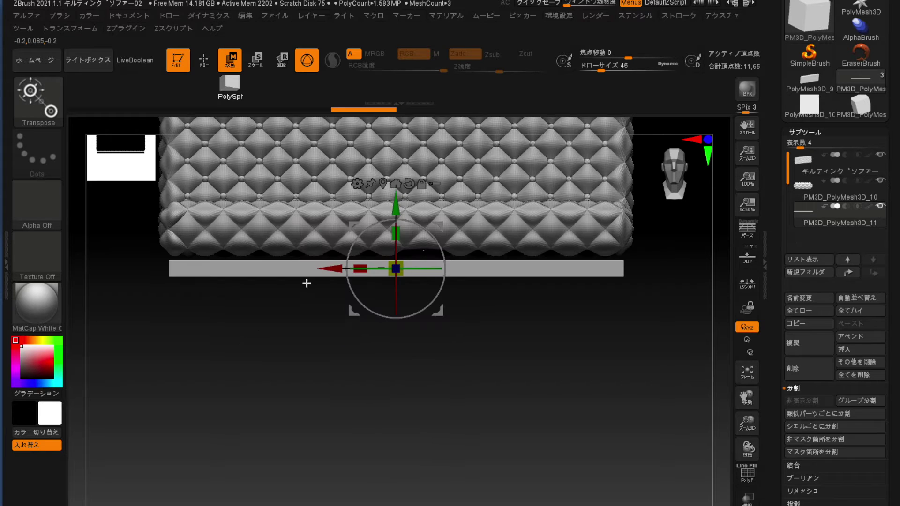
right_drag(399, 208, 354, 377)
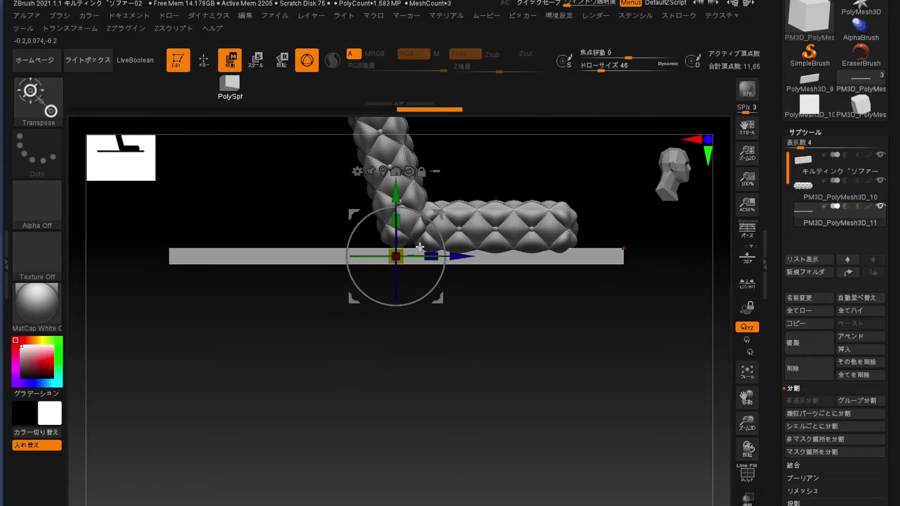
drag(431, 254, 272, 255)
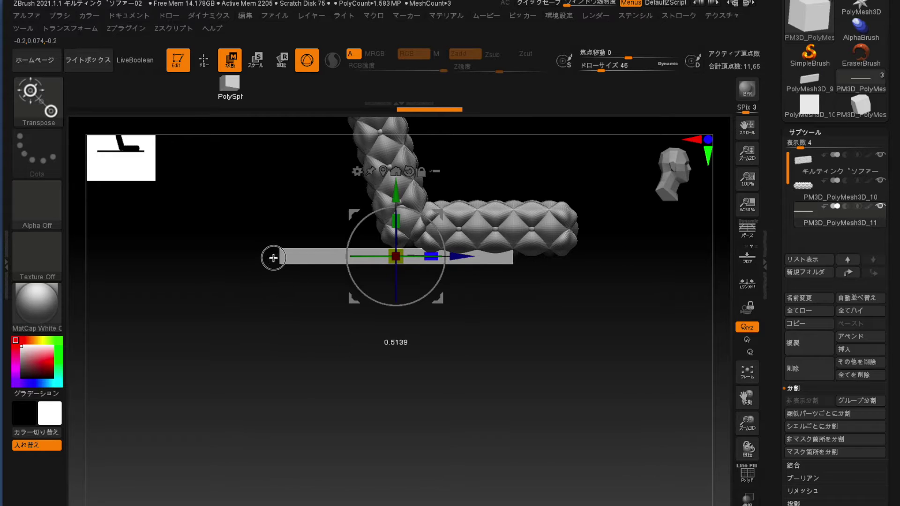
Show polygroup colours with wireframe and duplicate the slab subtool.
key(ctrl+z)
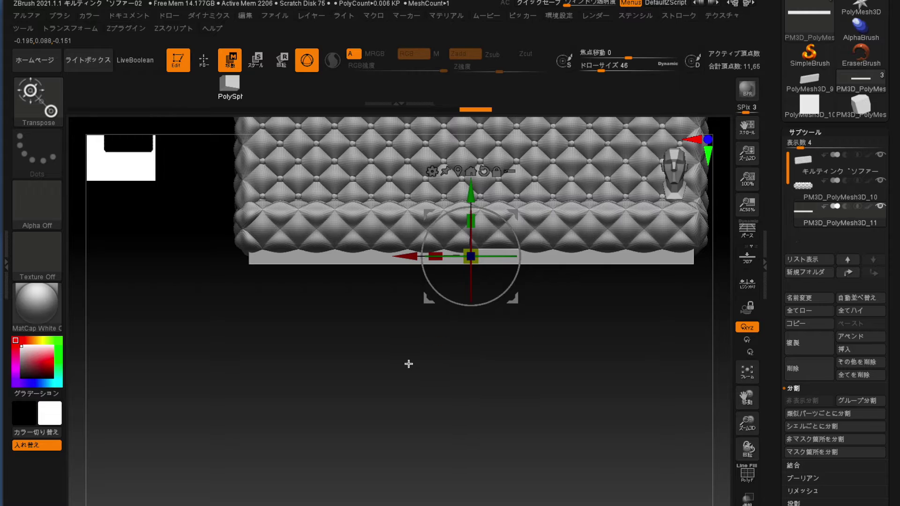
drag(408, 363, 463, 367)
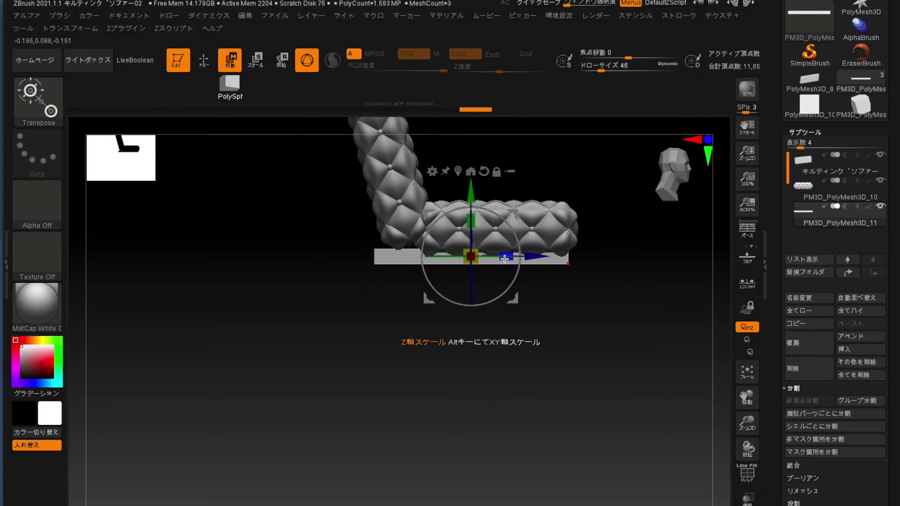
key(shift+f)
mouse_move(533, 394)
mouse_down()
mouse_move(488, 387)
mouse_move(521, 414)
mouse_up()
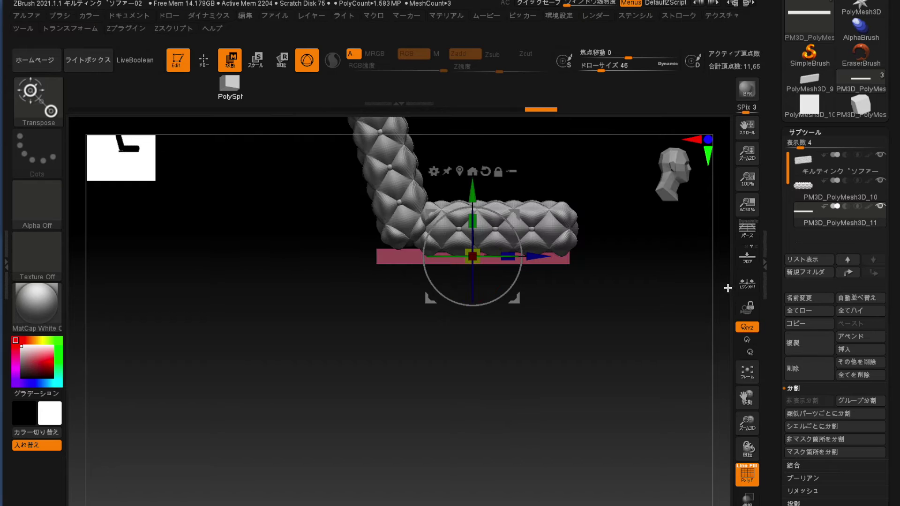
click(800, 347)
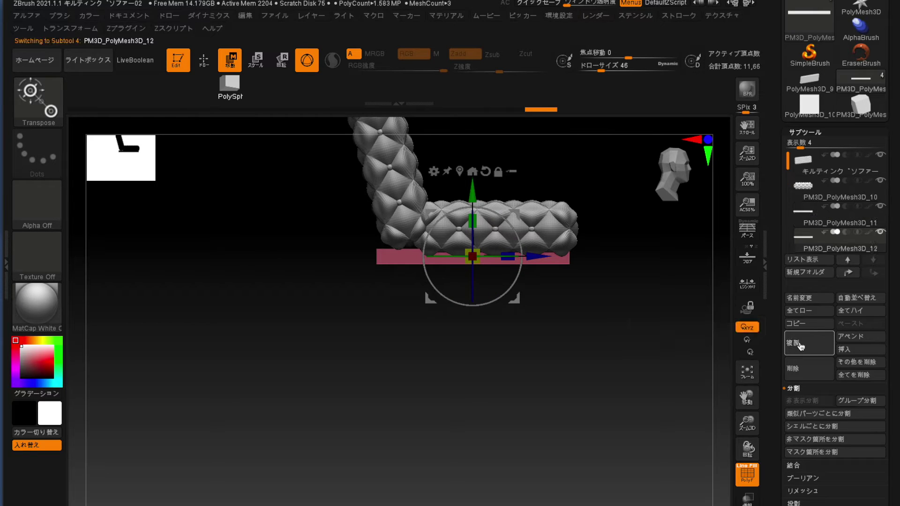
Frame the duplicated slab and switch to Draw mode with the ZModeler brush.
drag(322, 318, 361, 358)
key(f)
mouse_move(512, 479)
mouse_down()
mouse_move(482, 484)
mouse_move(420, 464)
mouse_up()
mouse_move(311, 406)
alt+mouse_down()
mouse_move(345, 394)
mouse_move(492, 468)
mouse_move(476, 436)
alt+mouse_up()
click(204, 60)
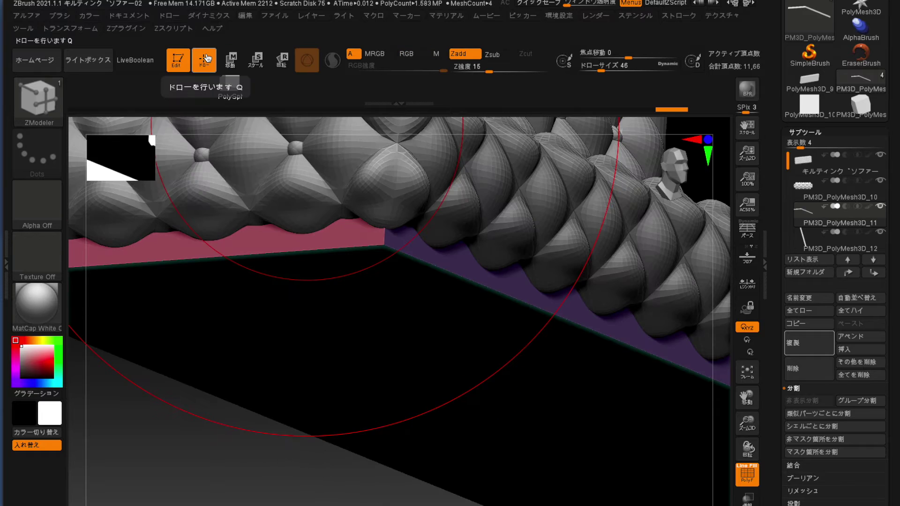
click(35, 104)
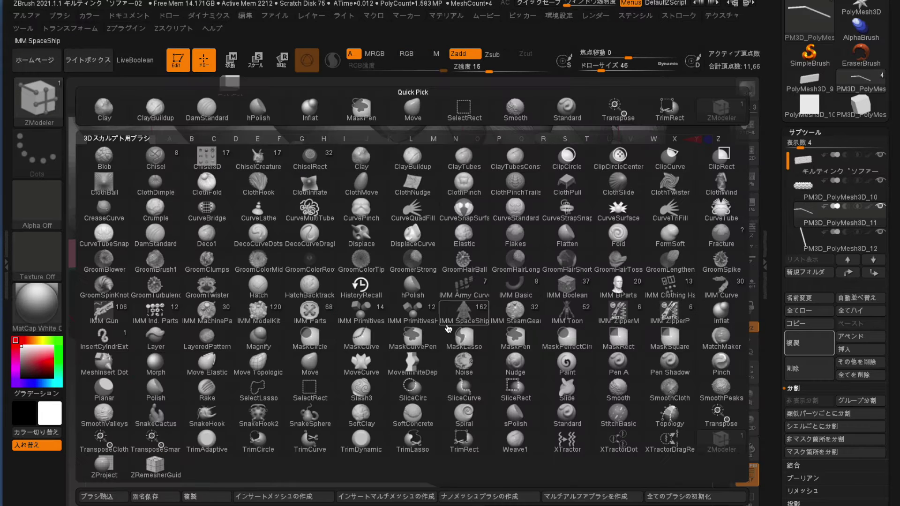
key(Escape)
Bevel the outer corner edge of the slab frame with ZModeler's Bevel action.
key(space)
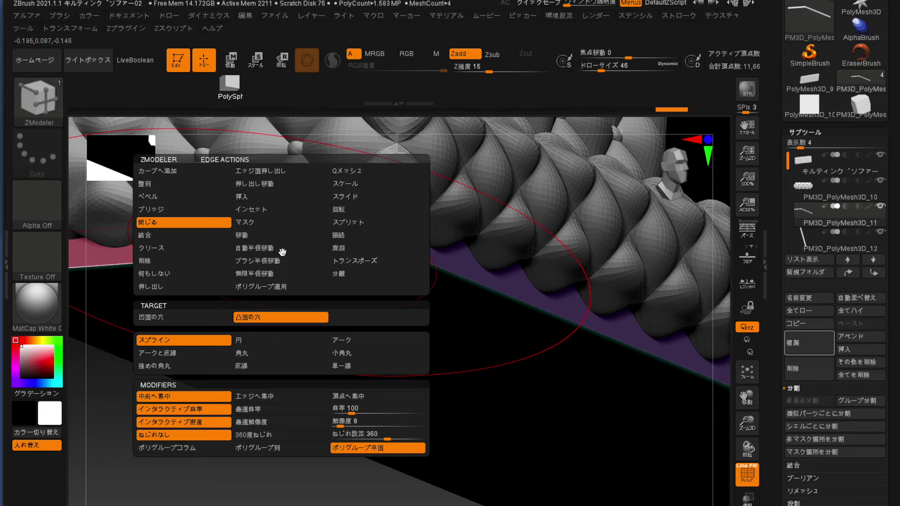
click(154, 198)
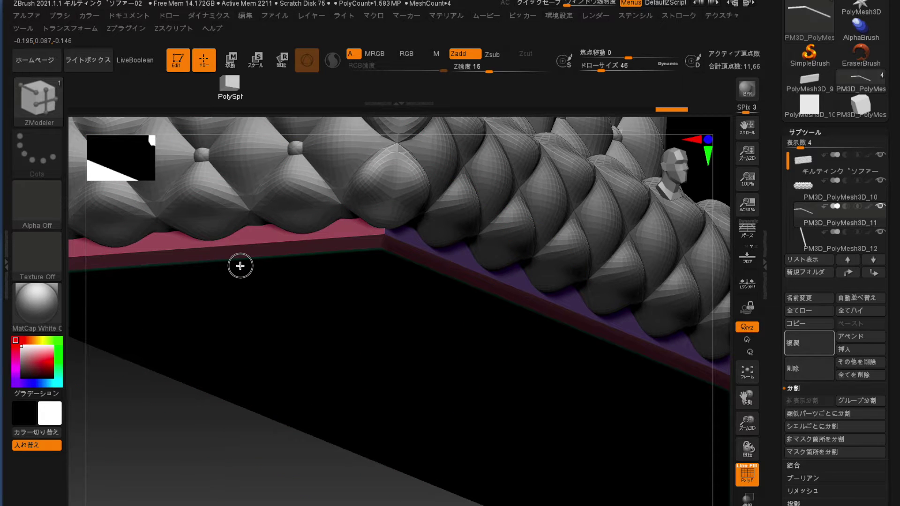
mouse_move(213, 434)
right_down()
mouse_move(215, 390)
mouse_move(291, 301)
right_up()
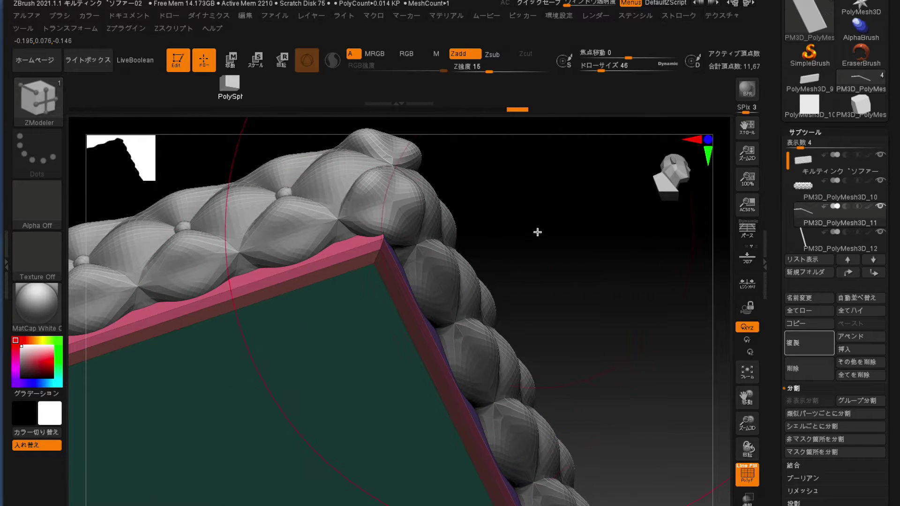
right_drag(536, 233, 530, 234)
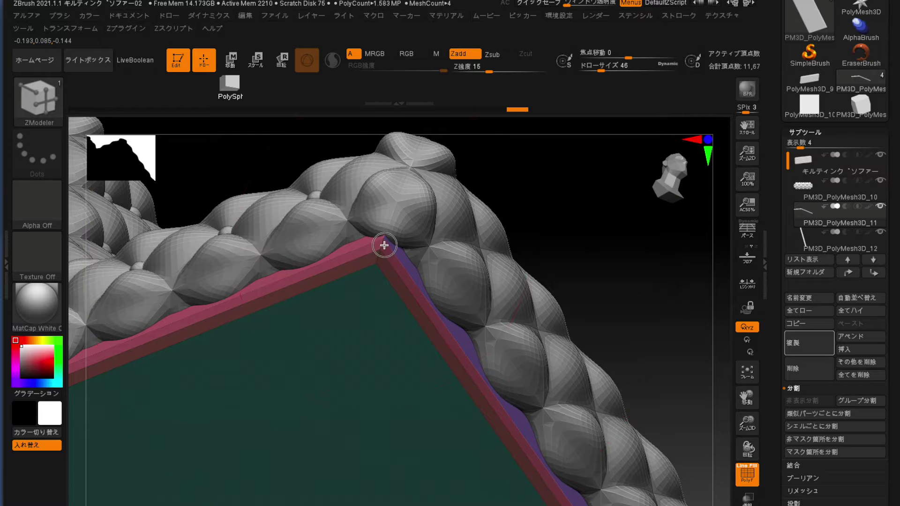
drag(388, 249, 596, 264)
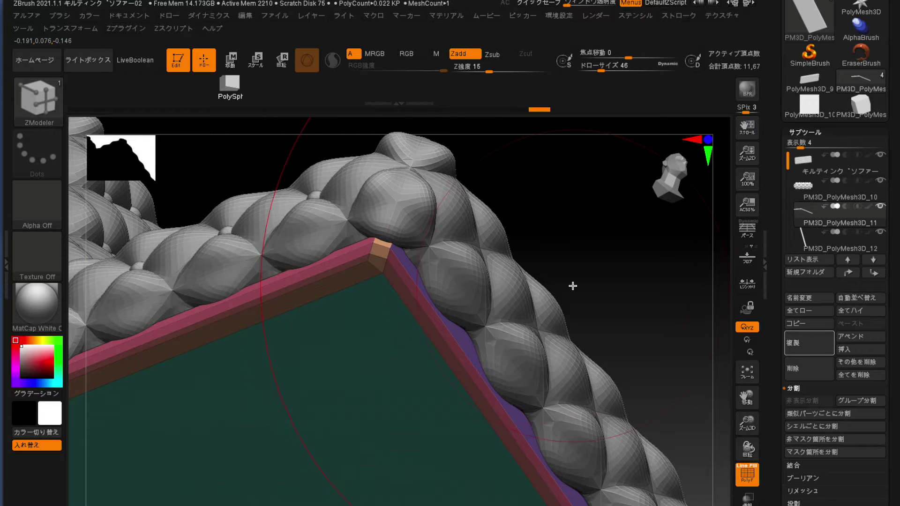
key(ctrl+z)
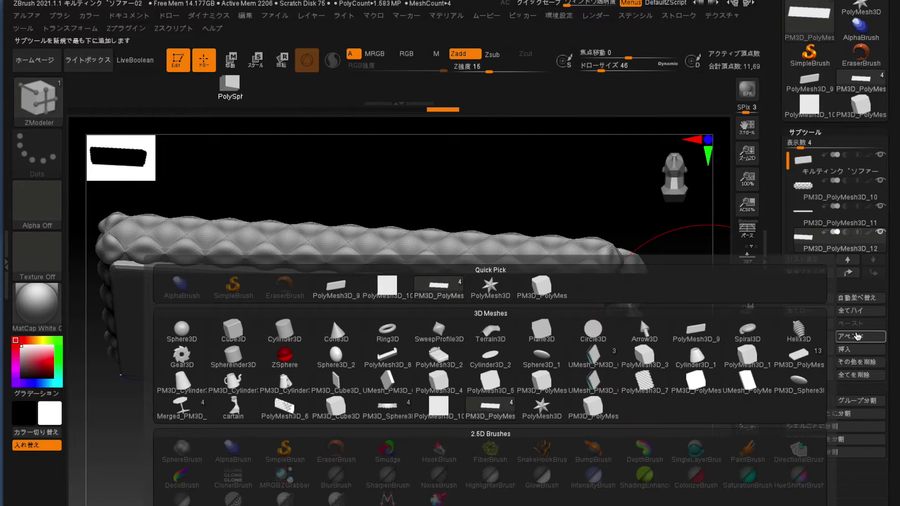
Append a box as PM3D_PolyMesh3D_13, select it and shrink it to a small block.
click(603, 416)
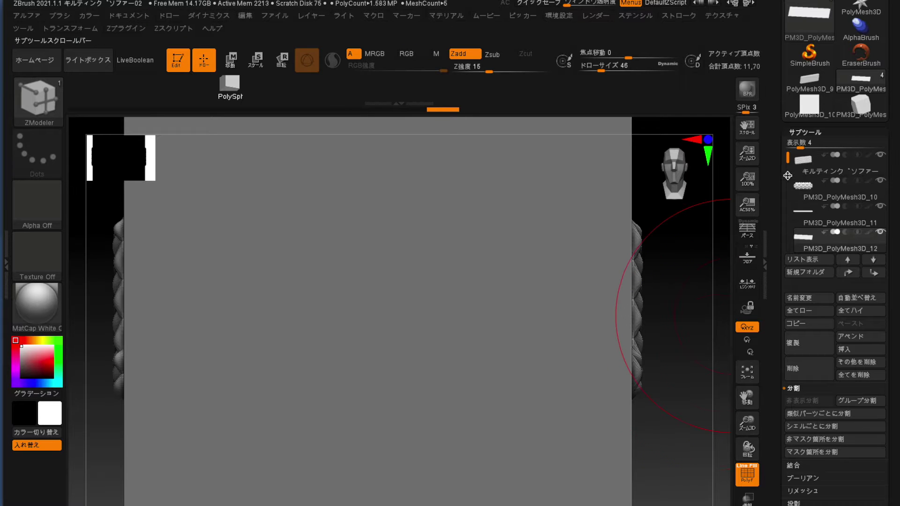
drag(788, 176, 790, 202)
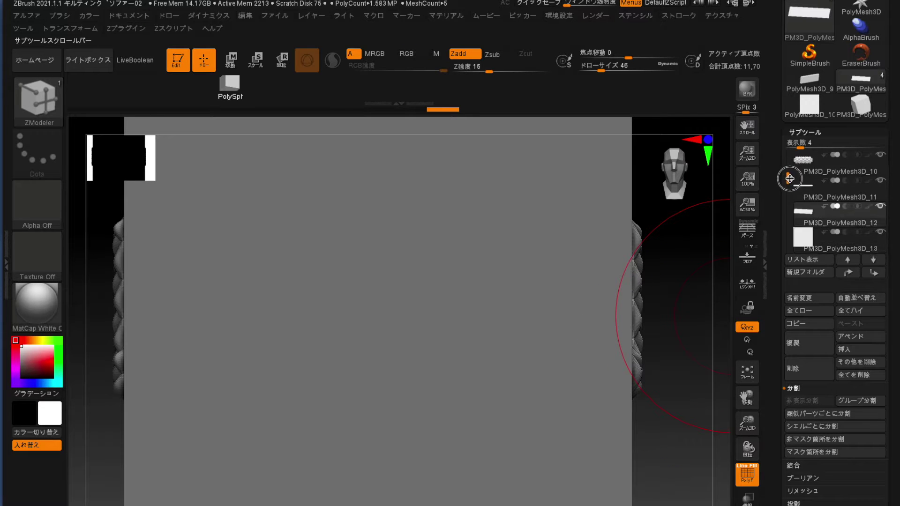
click(837, 223)
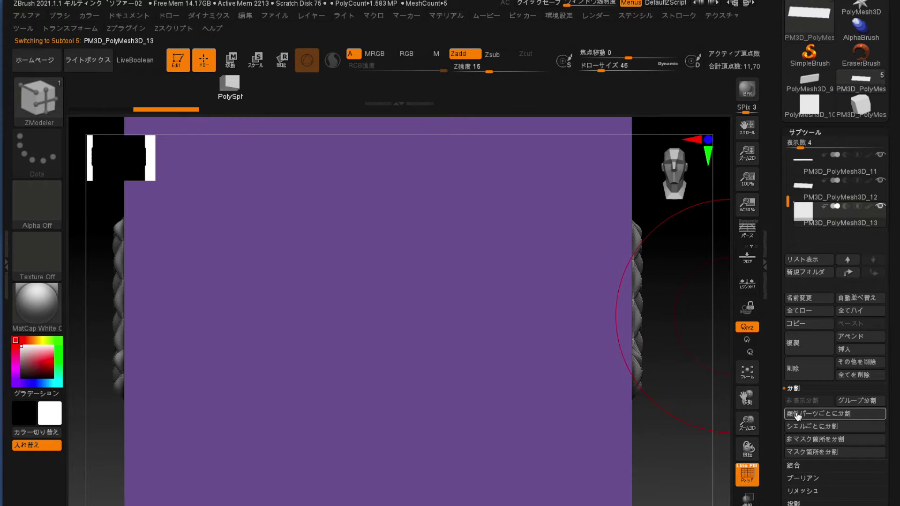
click(230, 60)
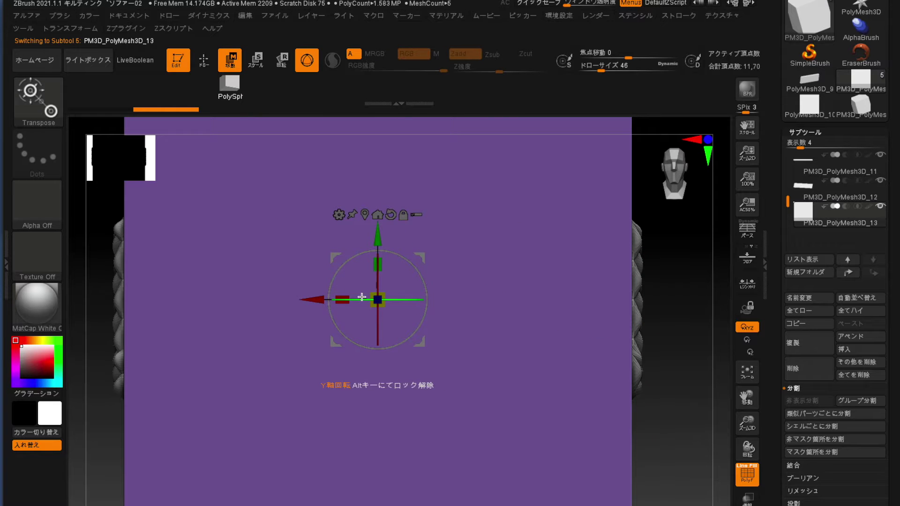
drag(371, 296, 607, 384)
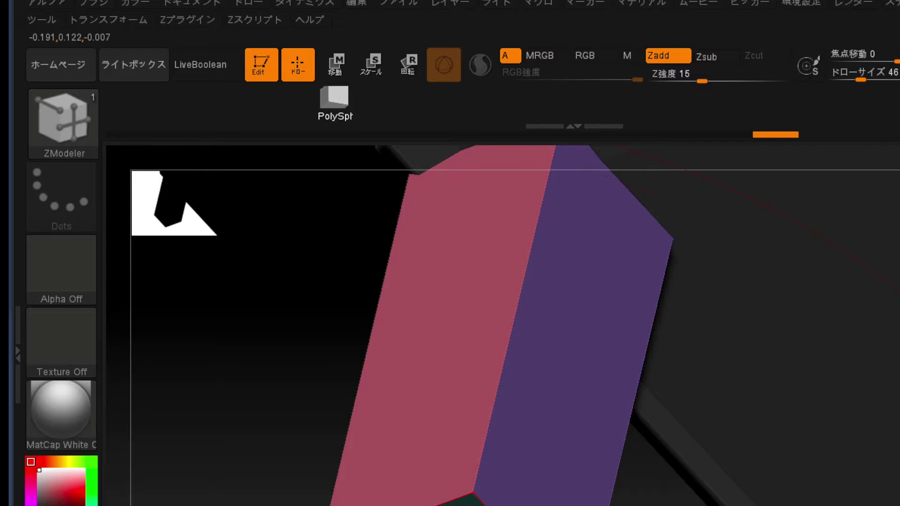
key(space)
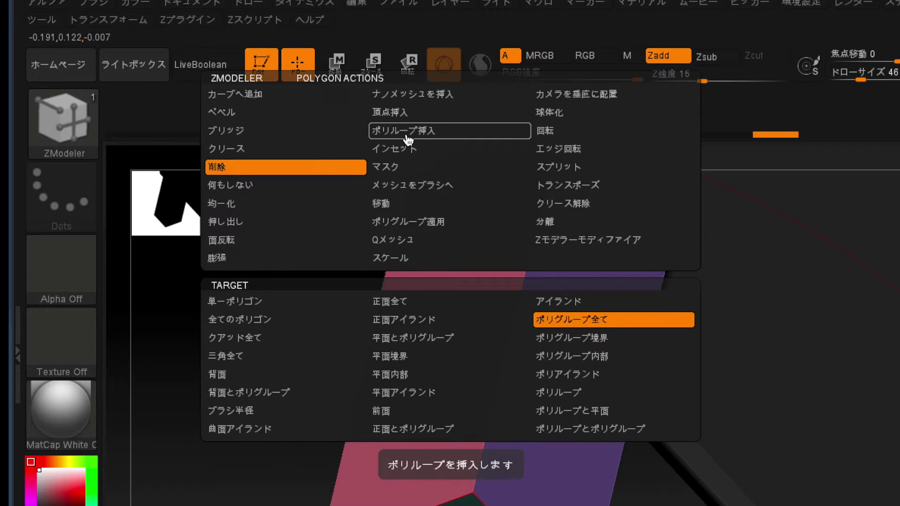
Taper the block's bottom face with single-polygon Scale, then duplicate the leg sideways.
click(391, 260)
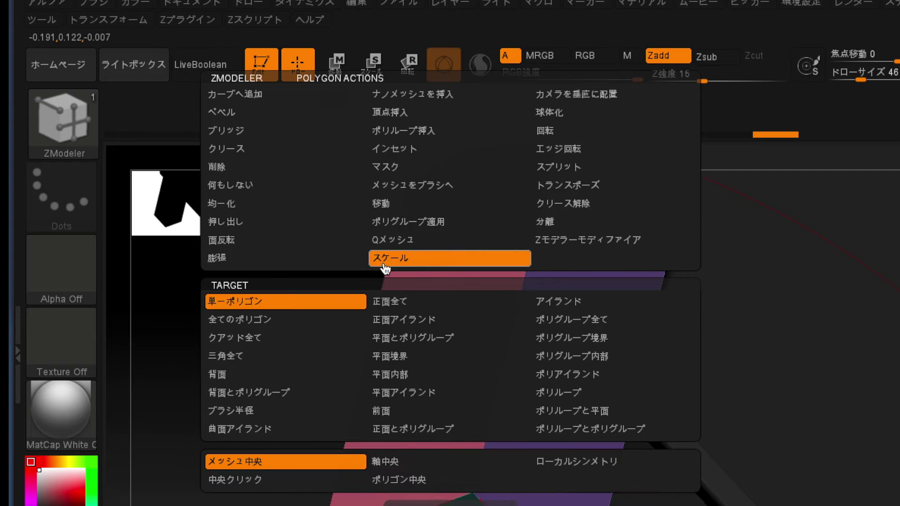
click(289, 304)
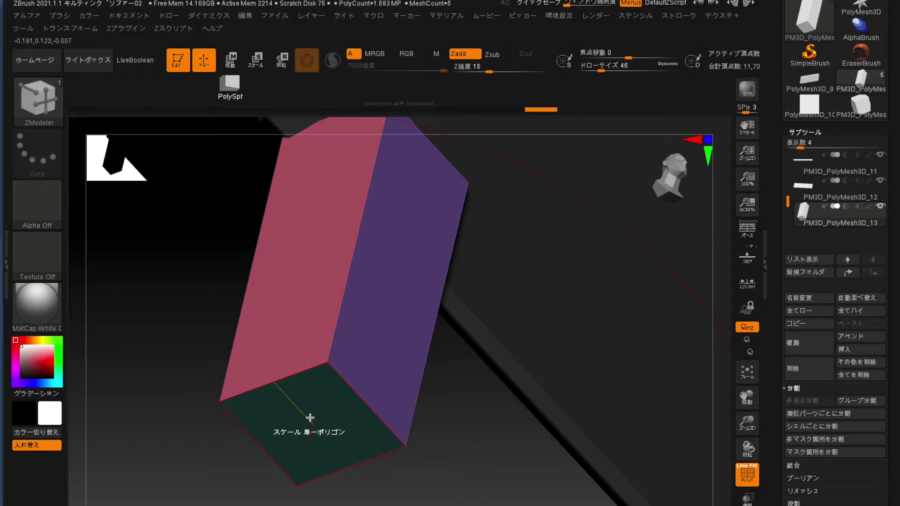
drag(317, 422, 227, 378)
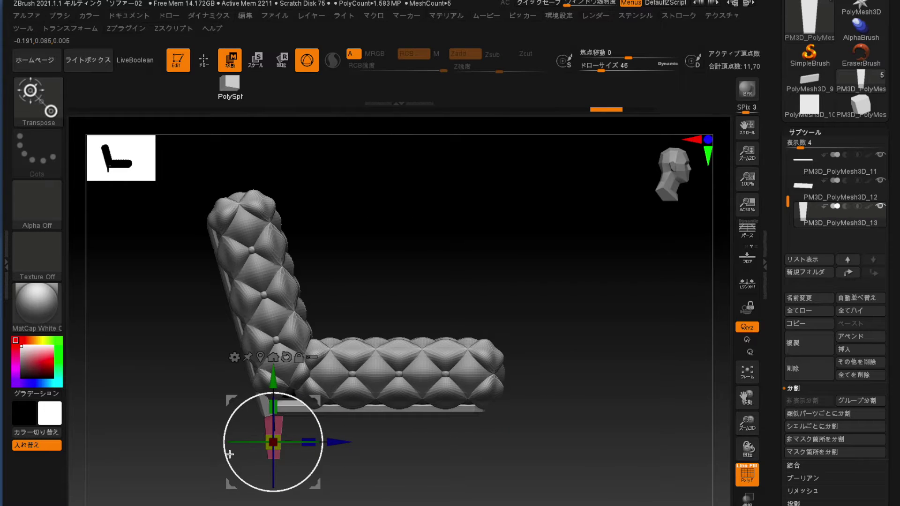
ctrl+drag(336, 441, 531, 441)
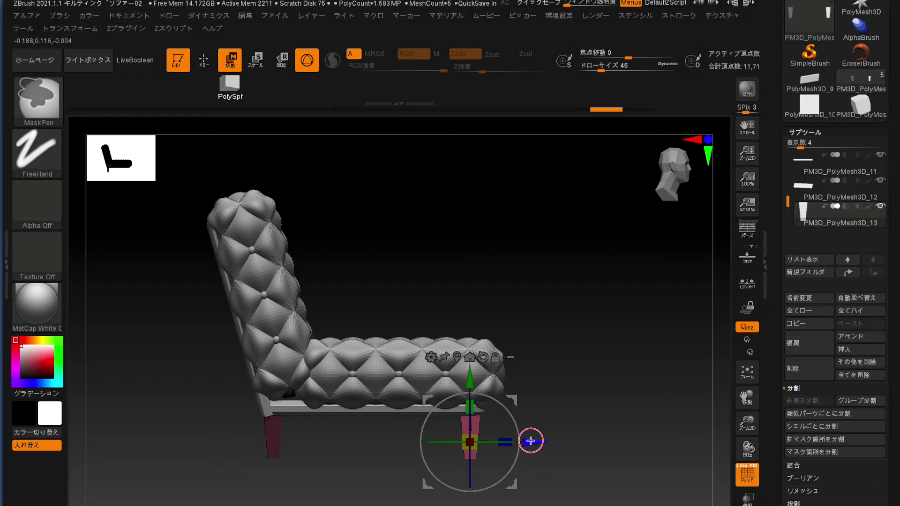
Move and duplicate the tapered leg so copies stand at both ends of the sofa.
drag(530, 441, 533, 440)
mouse_move(611, 406)
mouse_down()
mouse_move(573, 412)
mouse_move(592, 404)
mouse_move(577, 411)
mouse_move(272, 392)
mouse_up()
mouse_move(111, 410)
mouse_down()
mouse_move(412, 426)
mouse_move(594, 422)
mouse_up()
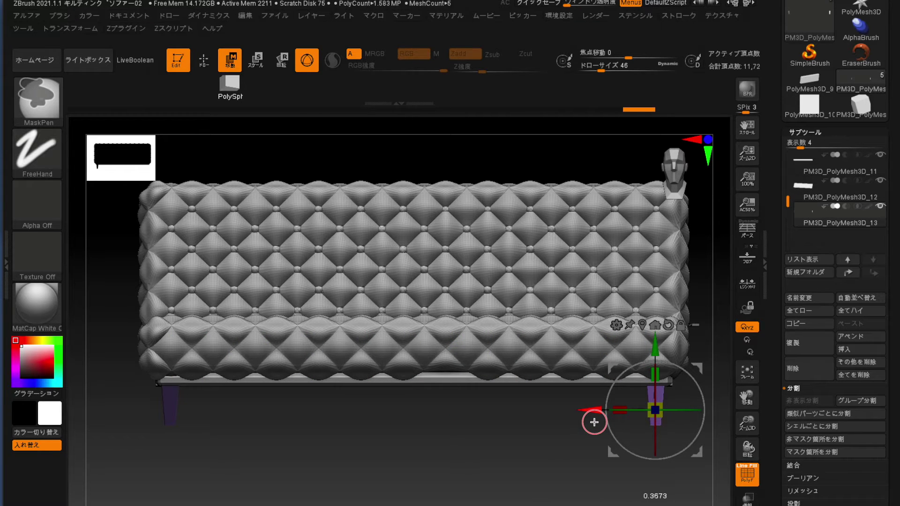
mouse_move(496, 446)
mouse_down()
mouse_move(458, 454)
mouse_move(548, 447)
mouse_move(201, 396)
mouse_move(358, 441)
mouse_up()
mouse_move(227, 346)
ctrl+mouse_down()
mouse_move(369, 368)
mouse_move(433, 469)
mouse_move(476, 363)
ctrl+mouse_up()
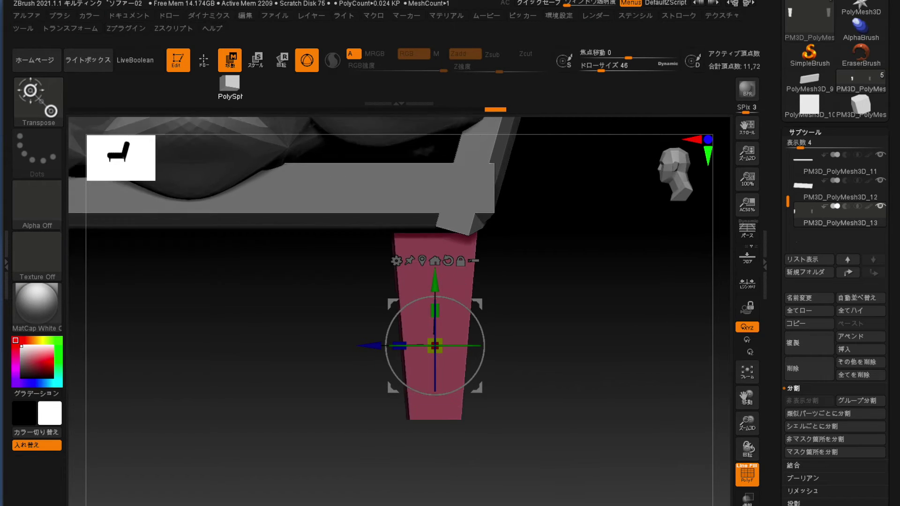
key(f)
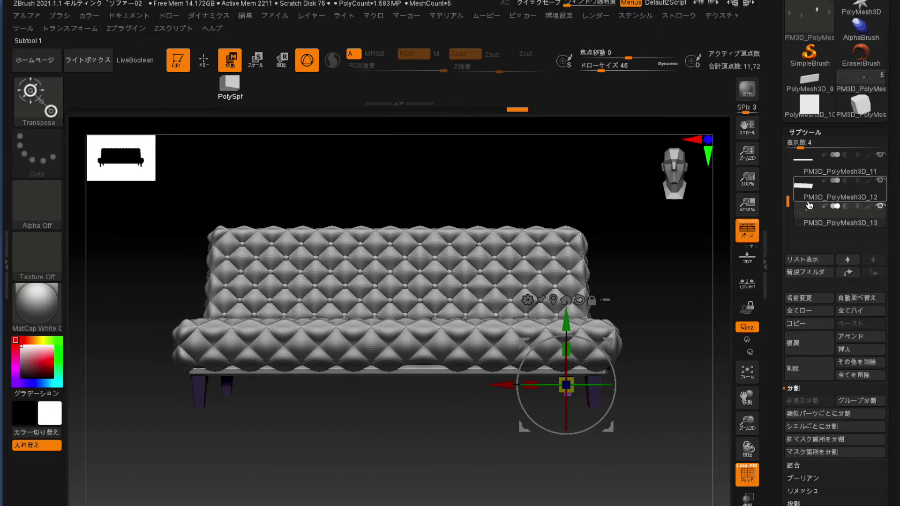
Select PM3D_PolyMesh3D_12 and slightly resize the base along the X axis.
click(821, 203)
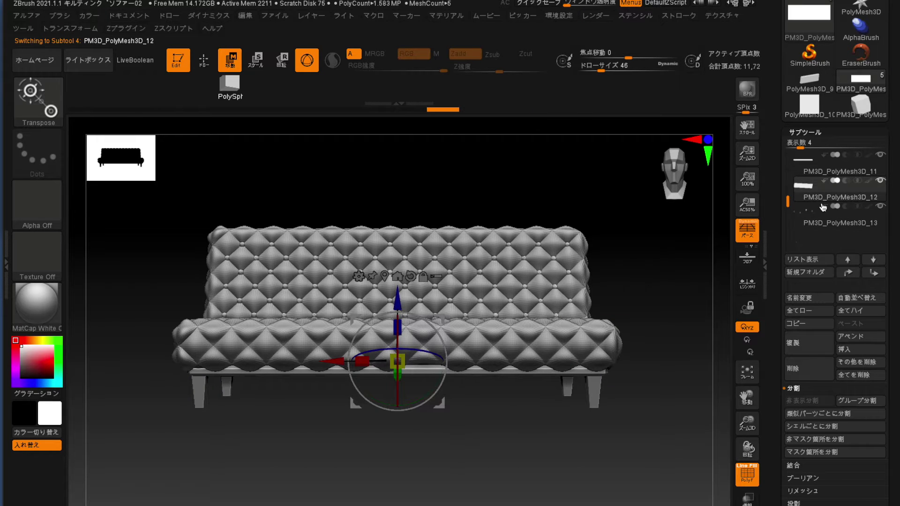
drag(501, 426, 498, 343)
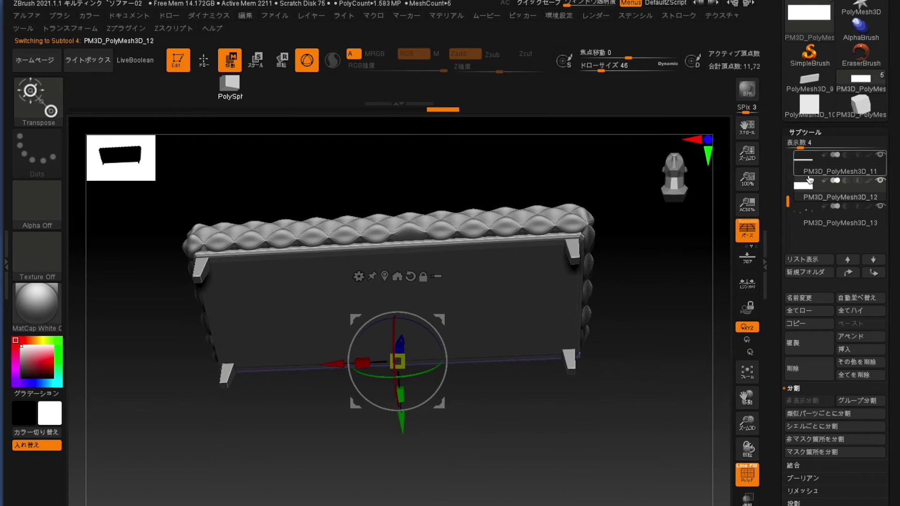
drag(483, 422, 490, 469)
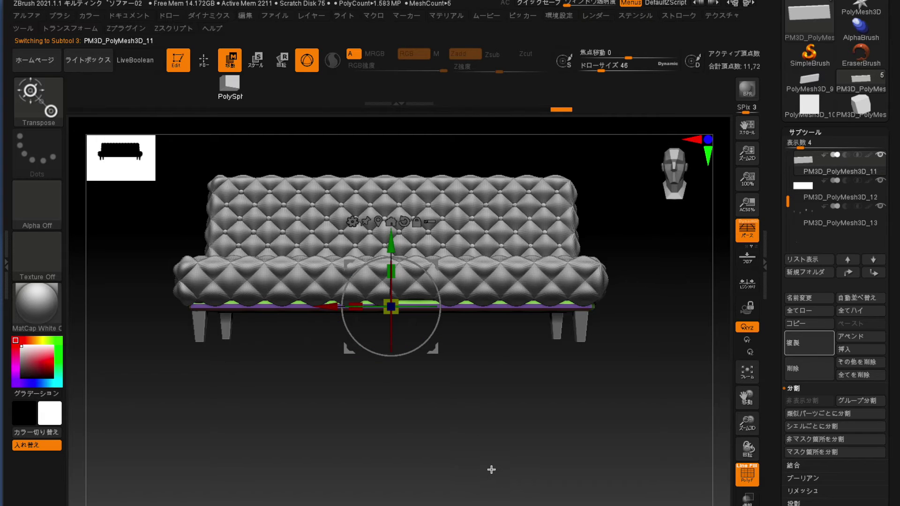
drag(347, 313, 346, 313)
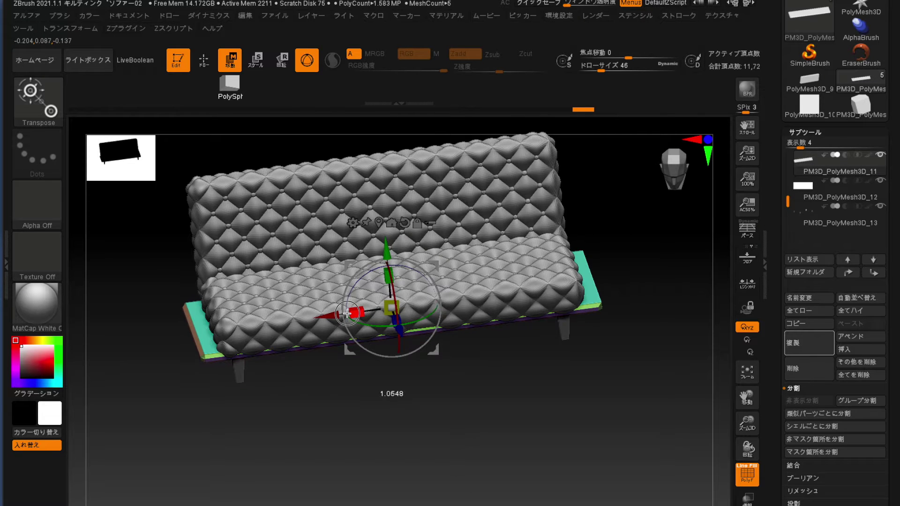
drag(363, 448, 426, 477)
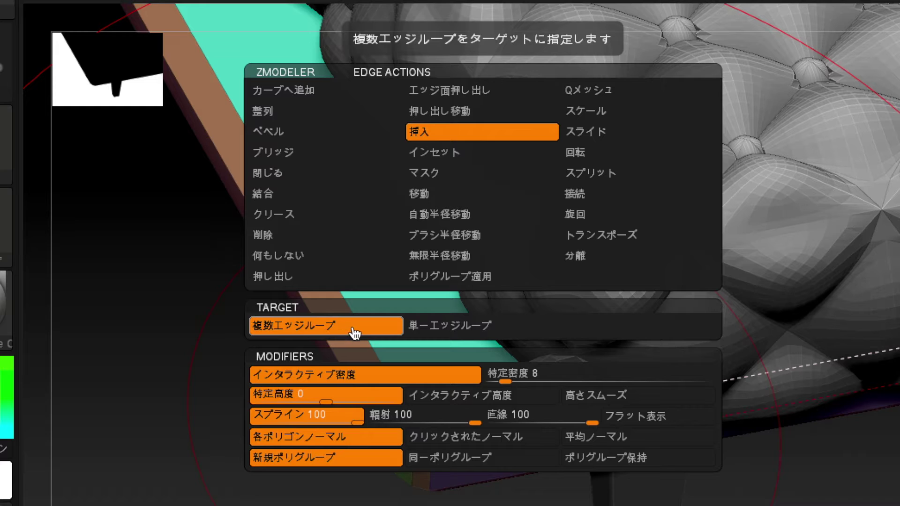
Insert multiple edge loops across the cyan strip with Polygroup Keep, then inspect the sofa's end.
click(607, 463)
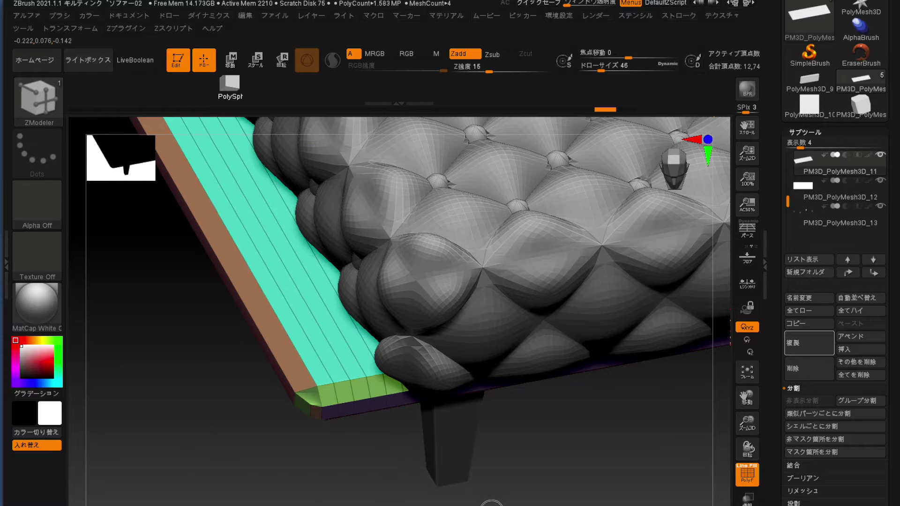
mouse_move(467, 488)
mouse_down()
mouse_move(501, 500)
mouse_move(487, 501)
mouse_move(418, 450)
mouse_up()
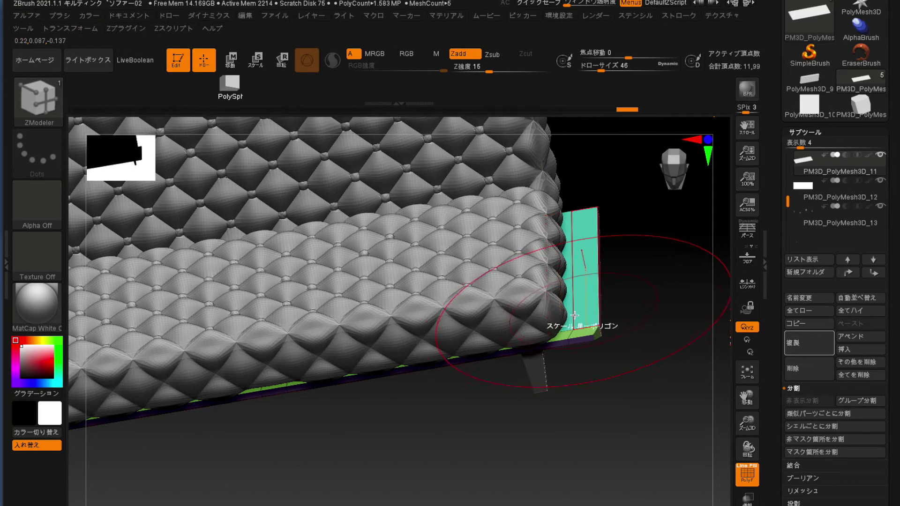
mouse_move(285, 441)
mouse_down()
mouse_move(566, 390)
mouse_move(211, 458)
mouse_move(220, 454)
mouse_move(250, 370)
mouse_move(168, 486)
mouse_move(450, 444)
mouse_move(437, 451)
mouse_move(538, 362)
mouse_up()
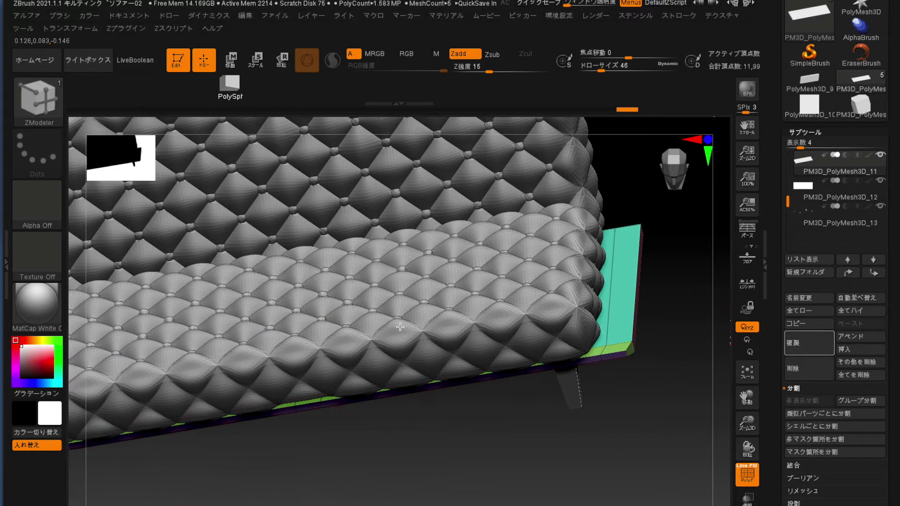
drag(219, 455, 211, 395)
mouse_move(548, 366)
mouse_down()
mouse_move(384, 417)
mouse_move(142, 468)
mouse_move(159, 450)
mouse_move(146, 444)
mouse_move(150, 426)
mouse_up()
Set ZModeler's polygon action to apply polygroups and orbit around the base's end.
key(space)
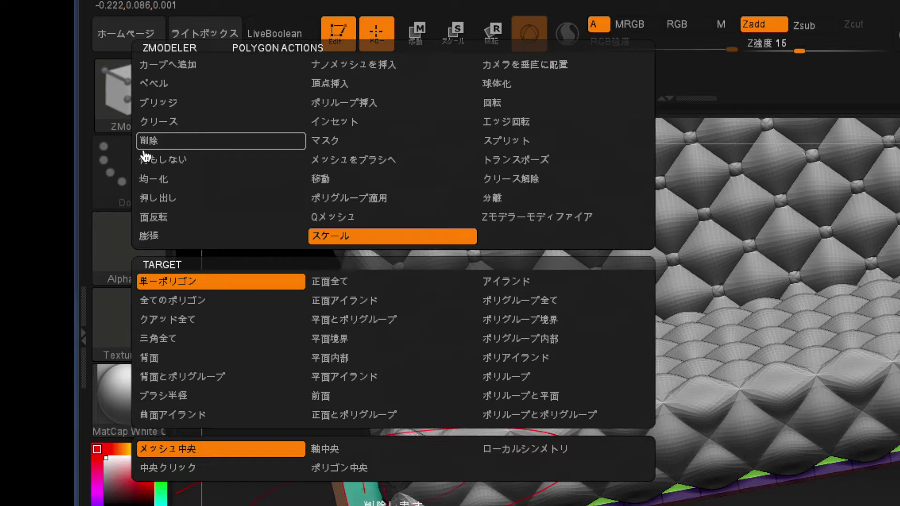
key(space)
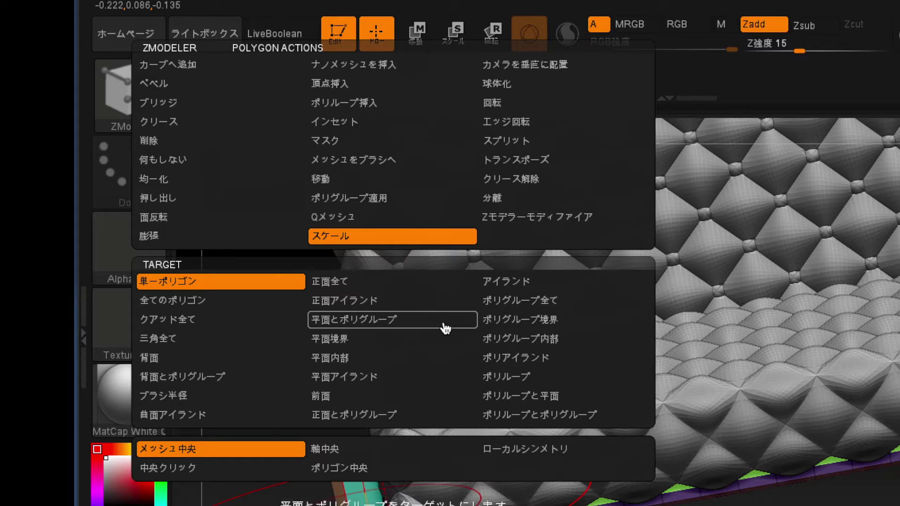
click(360, 199)
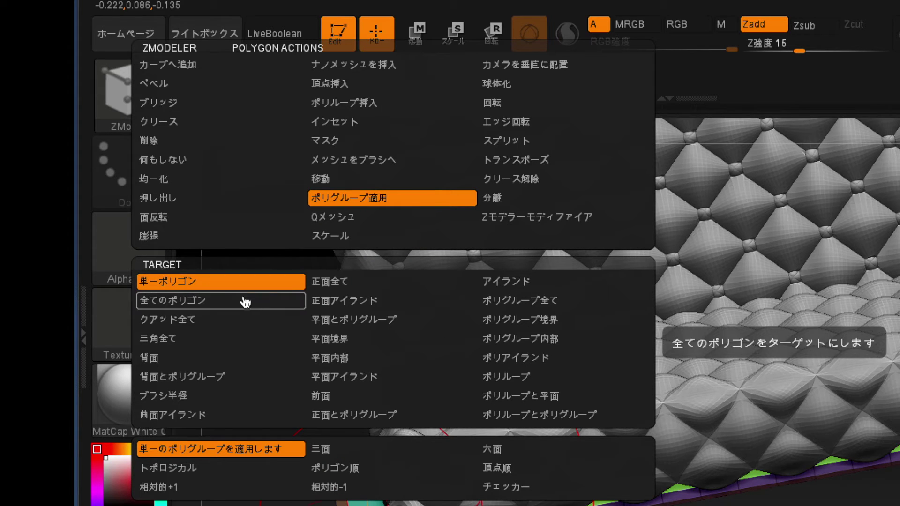
click(220, 286)
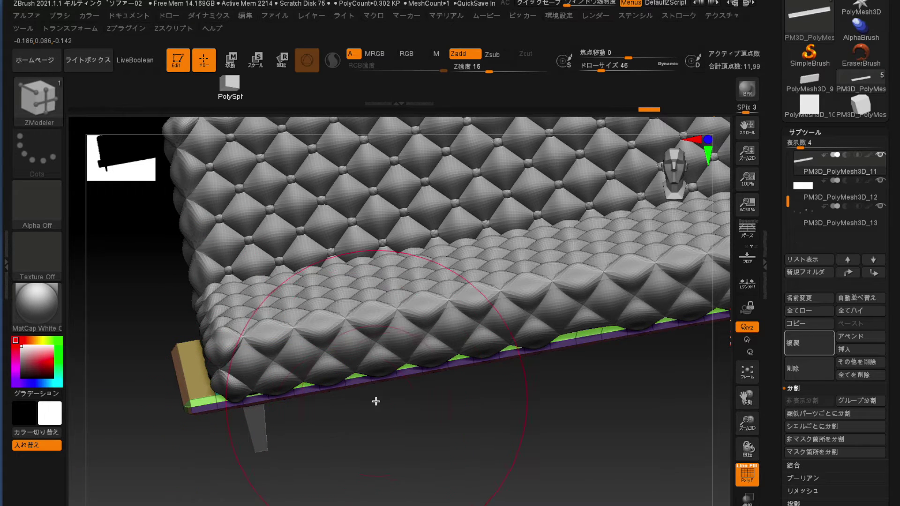
drag(610, 413, 231, 466)
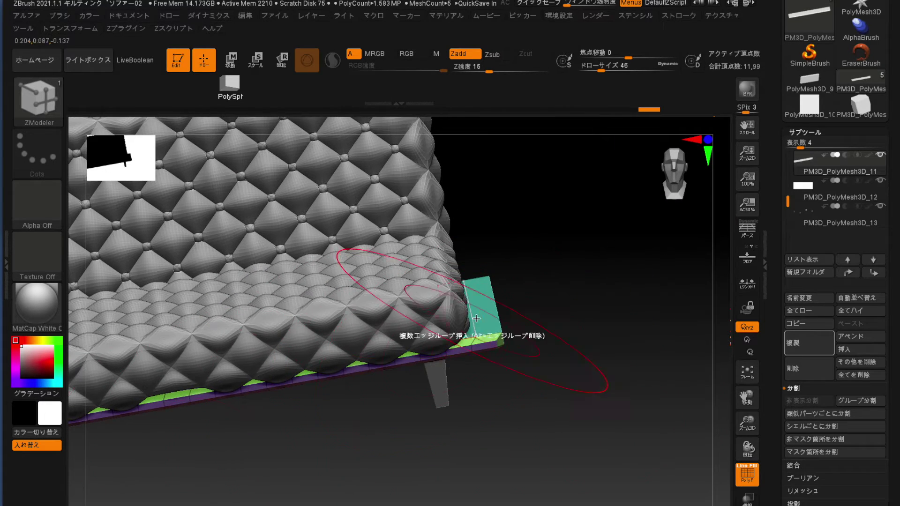
mouse_move(282, 478)
mouse_down()
mouse_move(434, 414)
mouse_move(317, 444)
mouse_up()
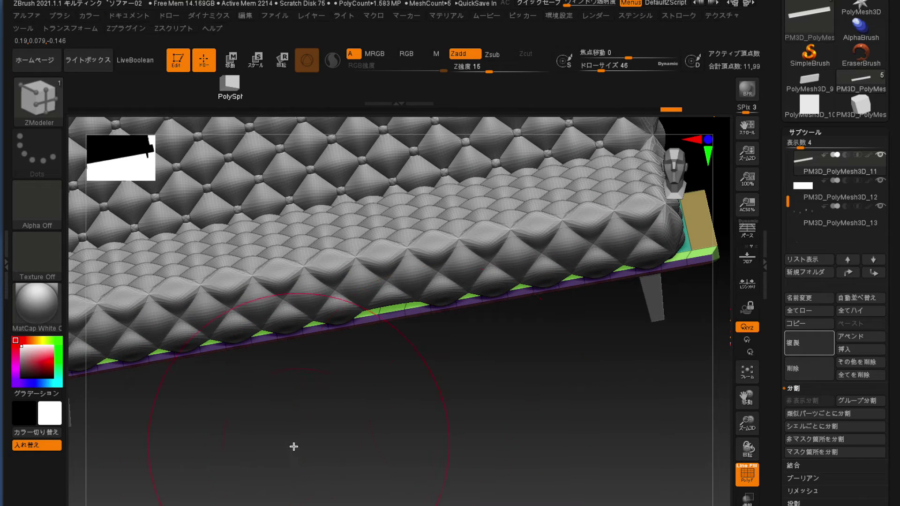
mouse_move(225, 450)
mouse_down()
mouse_move(430, 472)
mouse_move(342, 443)
mouse_move(571, 430)
mouse_move(171, 378)
mouse_move(346, 460)
mouse_move(164, 474)
mouse_move(277, 478)
mouse_up()
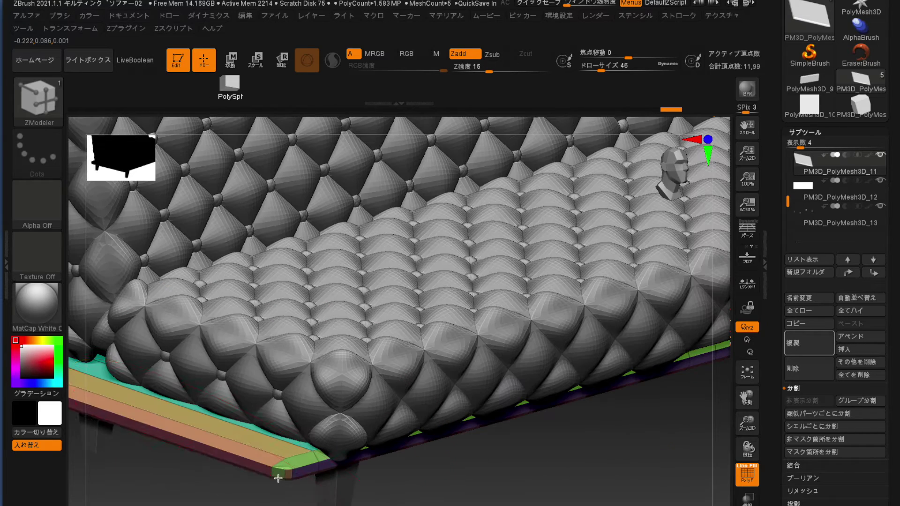
drag(188, 479, 317, 478)
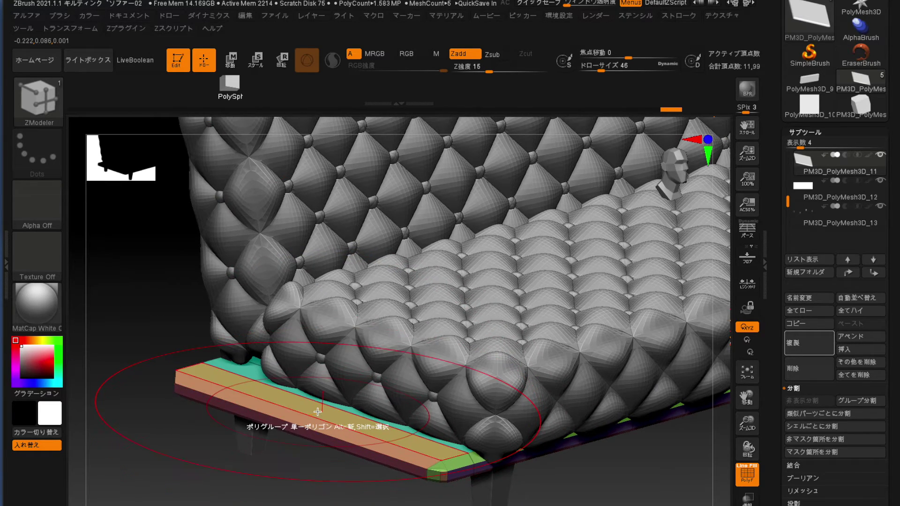
Pull the side base up into a tall armrest board with QMesh on whole polygroups.
key(space)
click(276, 183)
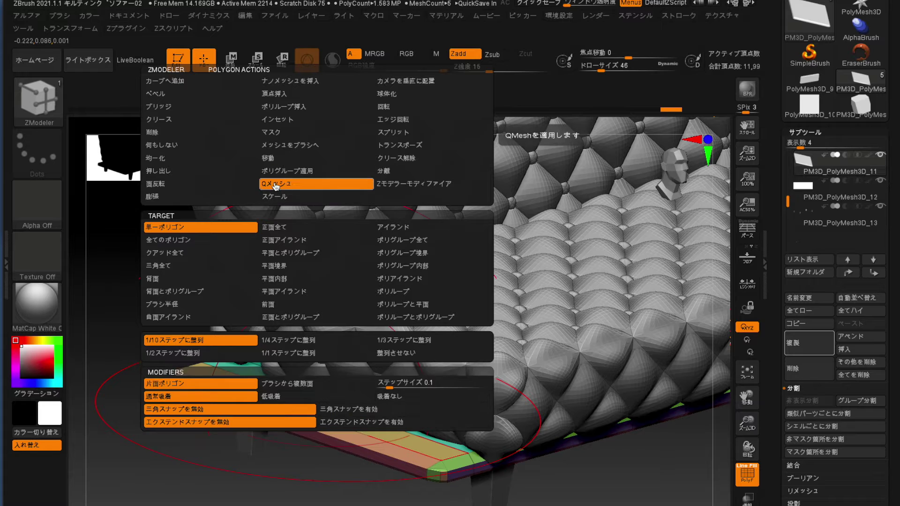
click(407, 248)
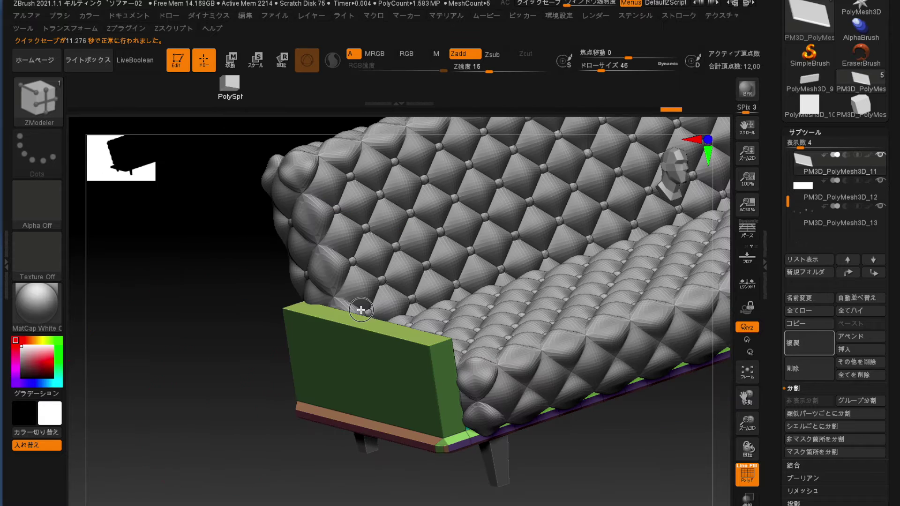
drag(361, 302, 352, 283)
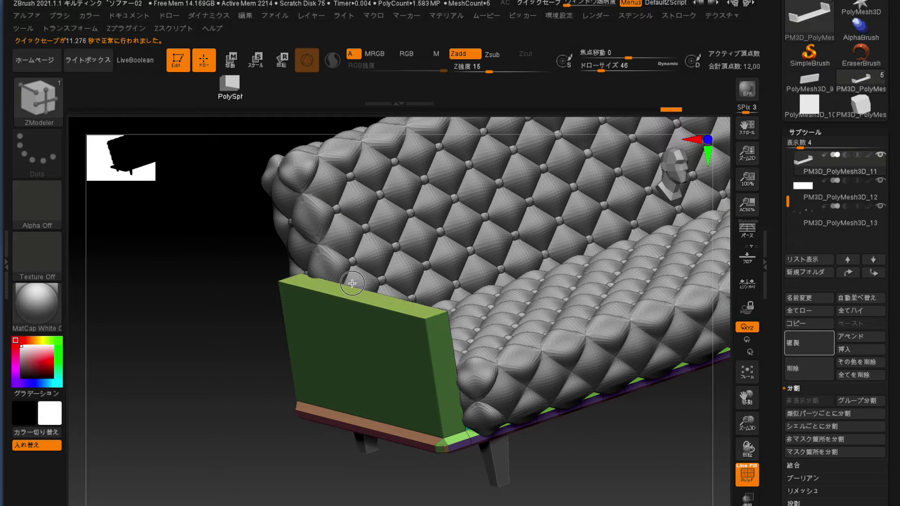
shift+drag(257, 450, 271, 442)
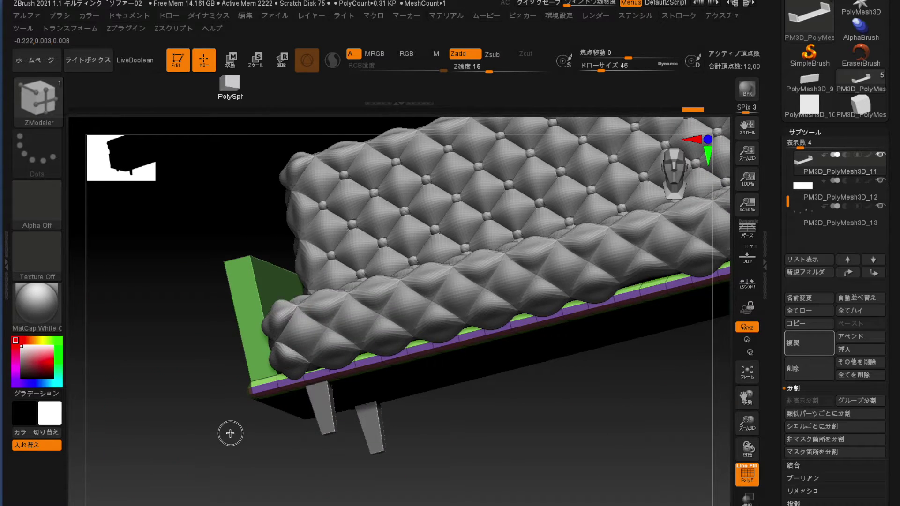
mouse_move(476, 461)
shift+mouse_down()
mouse_move(364, 453)
mouse_move(488, 445)
shift+mouse_up()
Insert multiple edge loops across both green armrest boards to form a polygon grid.
key(space)
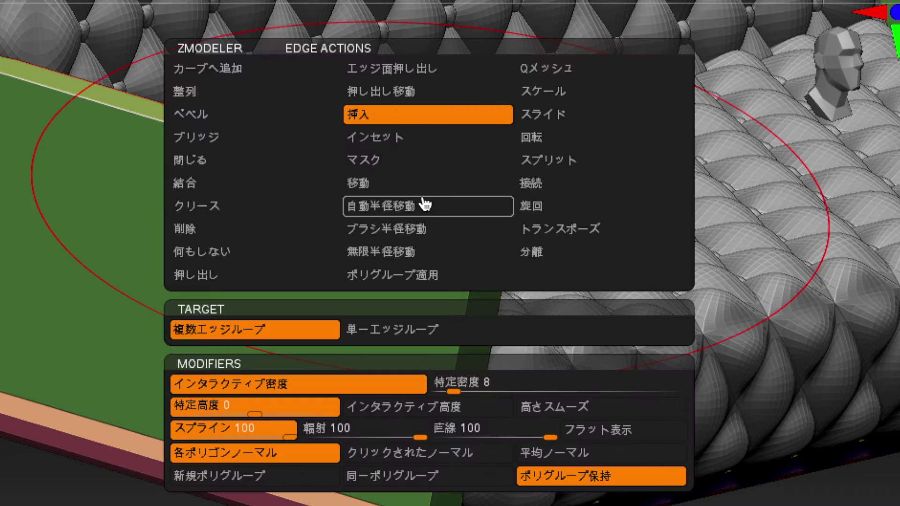
click(365, 121)
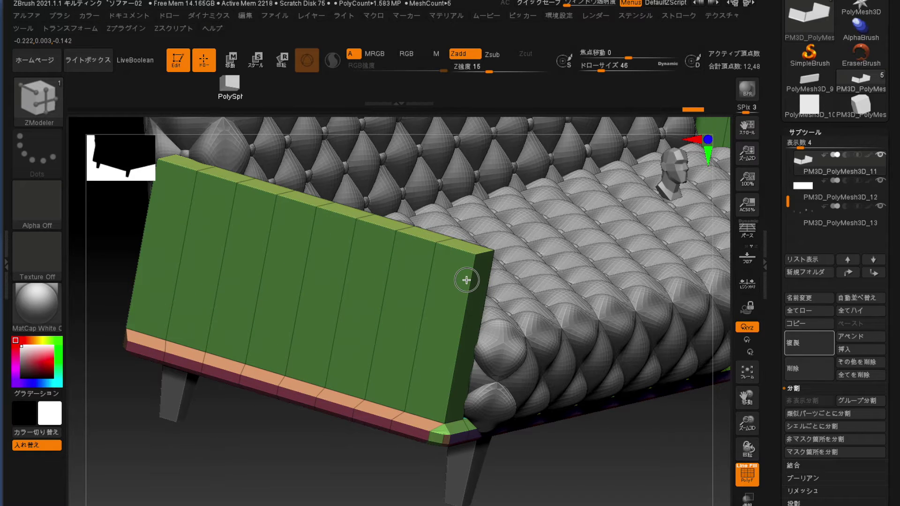
drag(466, 280, 493, 303)
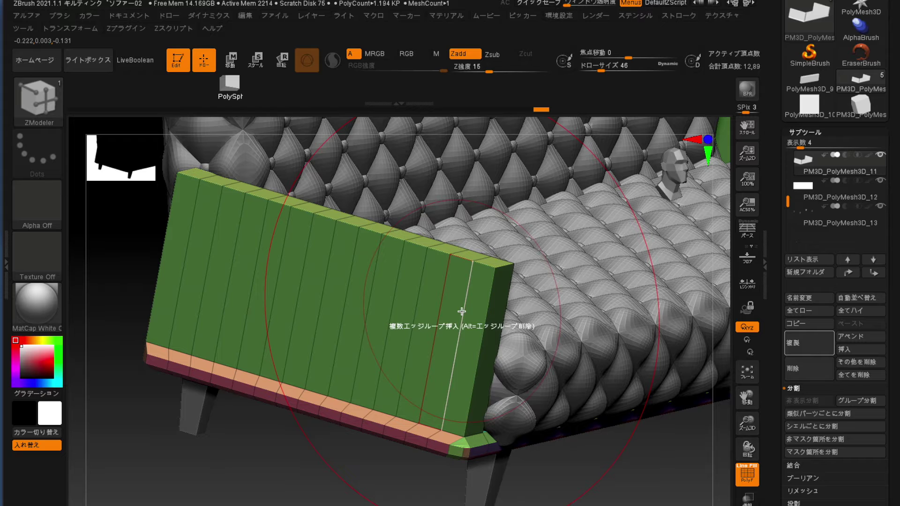
drag(459, 326, 452, 344)
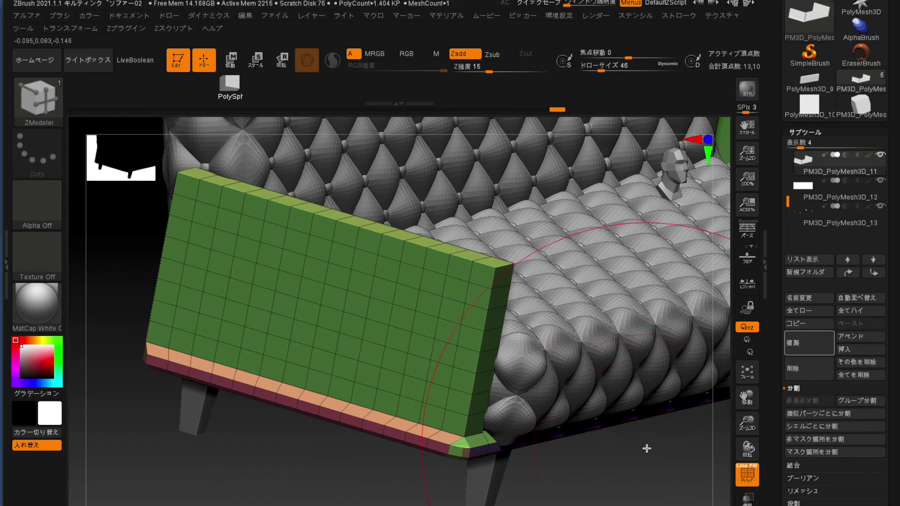
drag(651, 456, 471, 334)
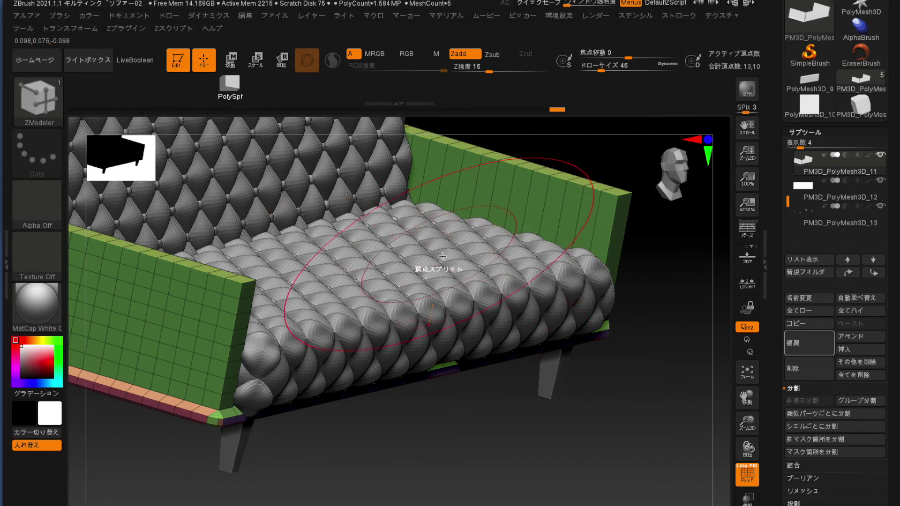
click(580, 210)
mouse_move(446, 436)
mouse_down()
mouse_move(564, 434)
mouse_move(367, 296)
mouse_up()
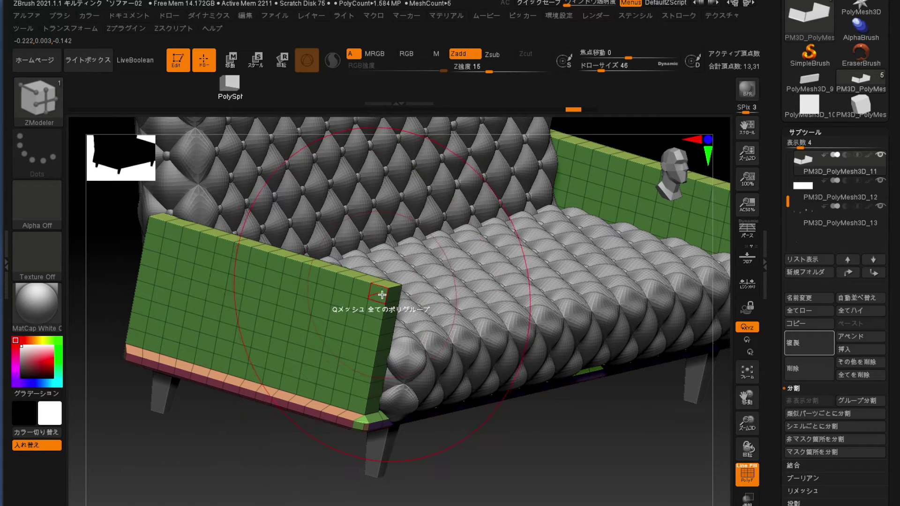
Set the ZModeler polygon action to a Single Polygon target and frame the left armrest.
key(space)
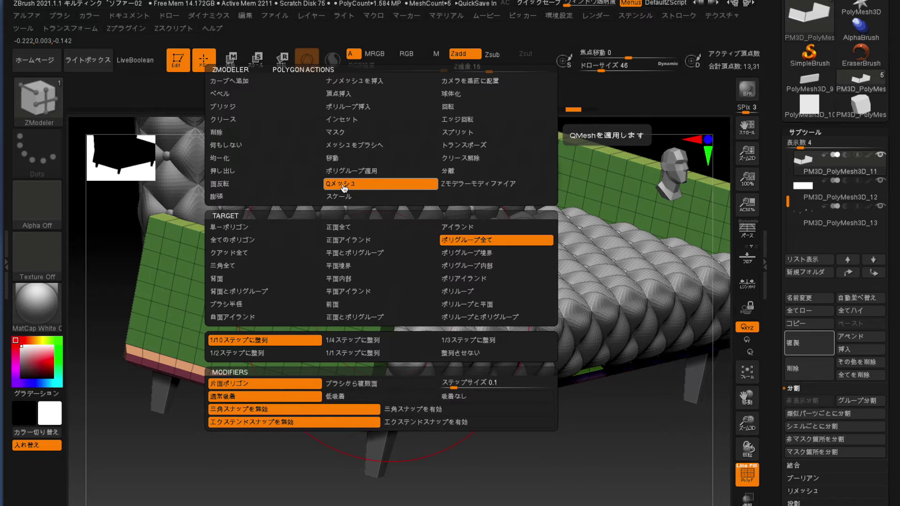
click(222, 228)
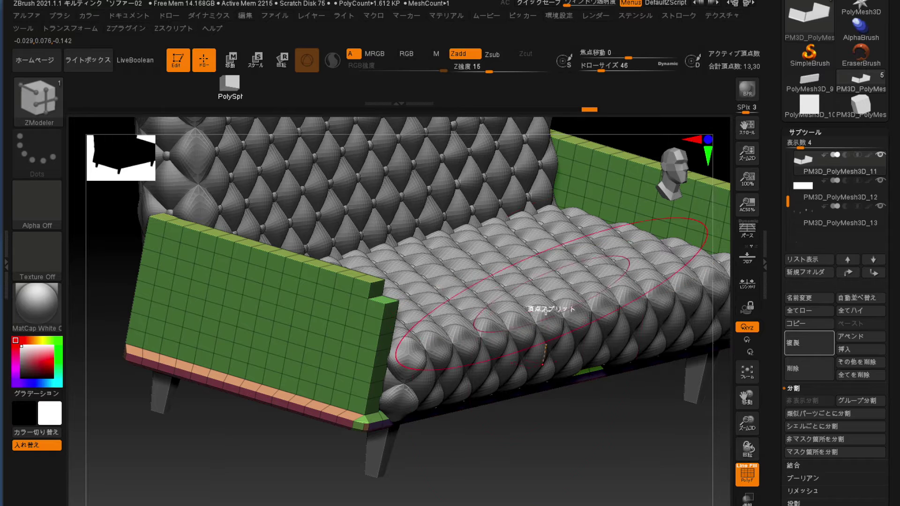
mouse_move(573, 428)
mouse_down()
mouse_move(502, 478)
mouse_move(269, 319)
mouse_move(385, 365)
mouse_move(278, 355)
mouse_up()
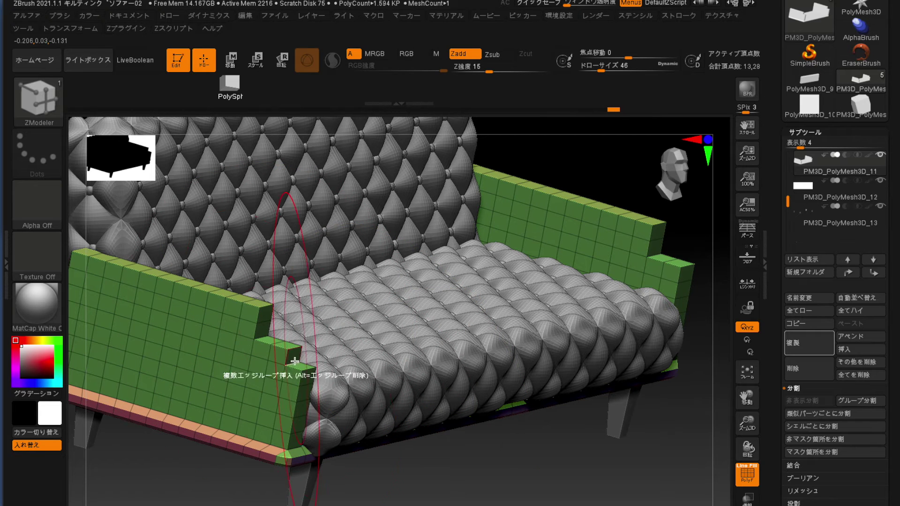
Set ZModeler Delete to a Single Polygon target, undoing an accidental armrest deletion.
key(space)
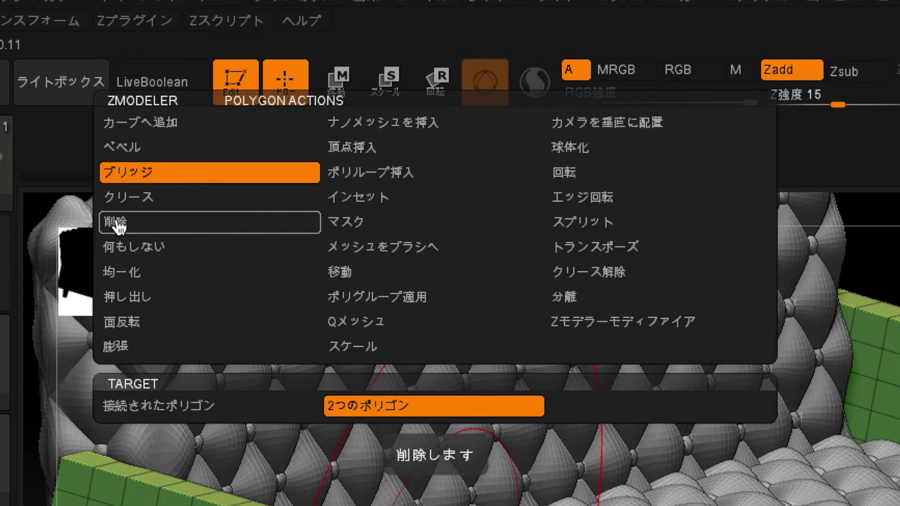
click(116, 132)
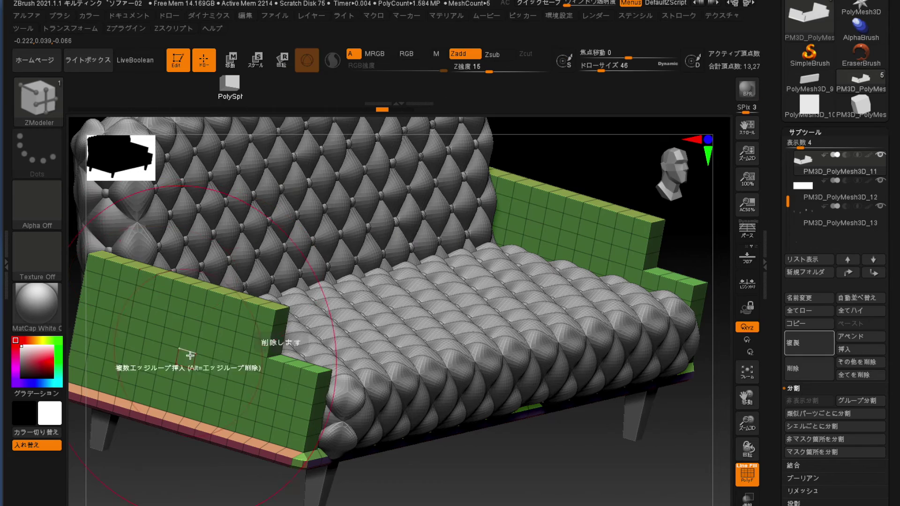
click(282, 317)
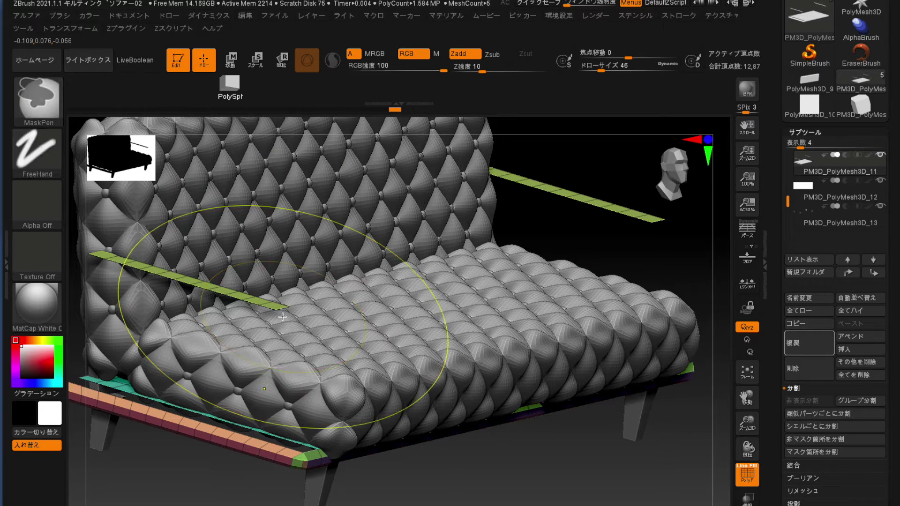
key(ctrl+z)
key(space)
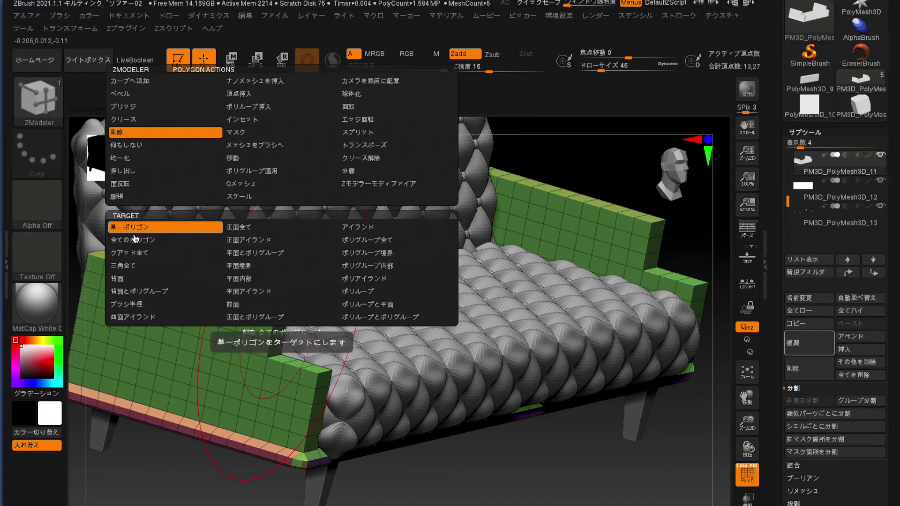
click(124, 228)
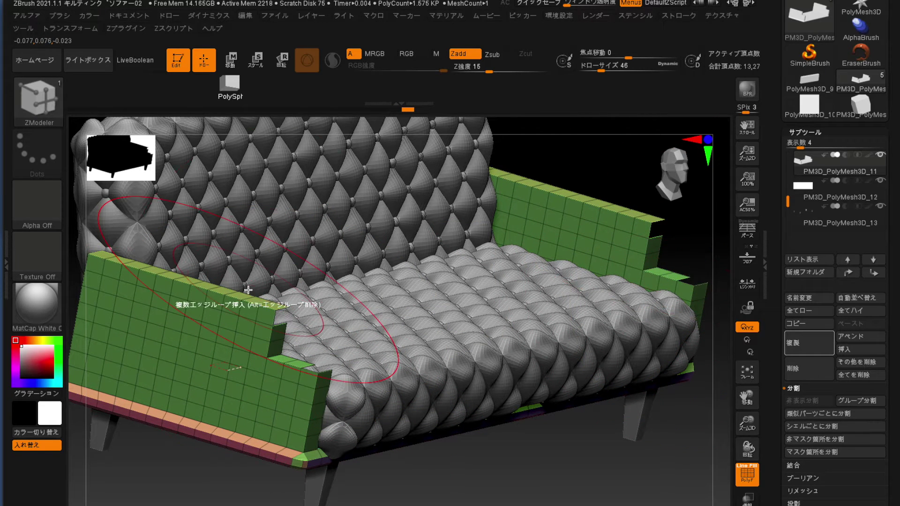
Set the edge action to Bridge Two Holes with the Polygroup Plane modifier.
key(space)
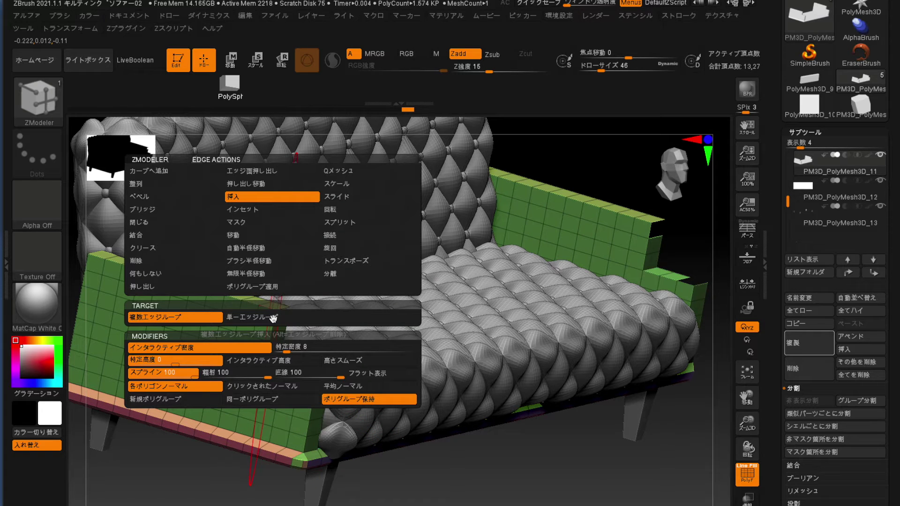
click(139, 209)
click(237, 320)
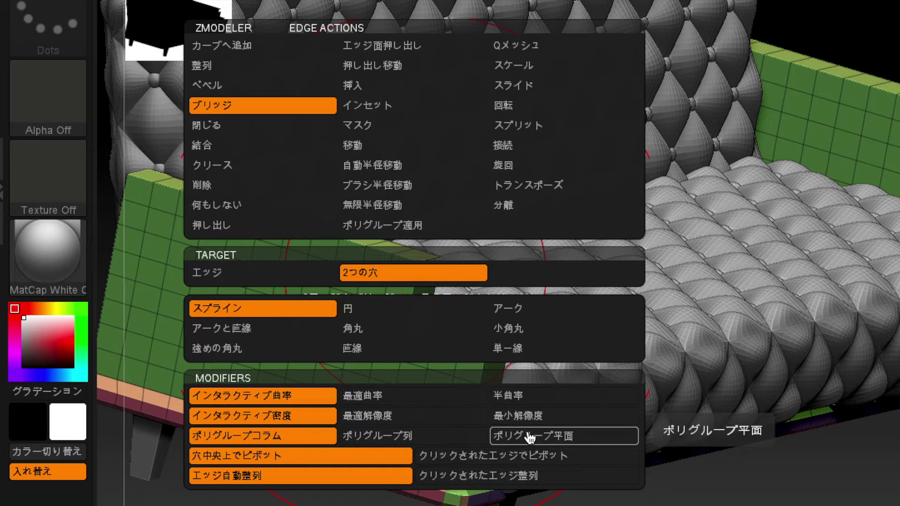
click(554, 438)
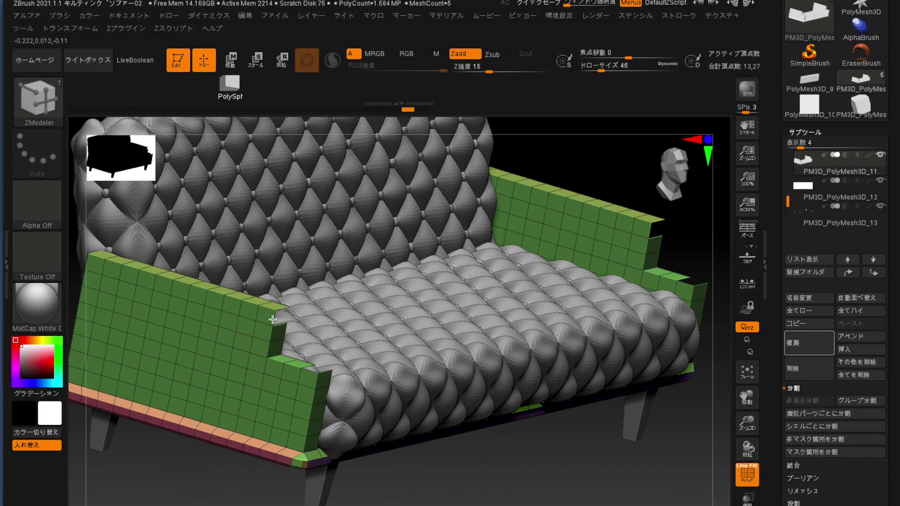
Bridge each armrest's notch into a rounded arch, left then right.
drag(300, 374, 309, 372)
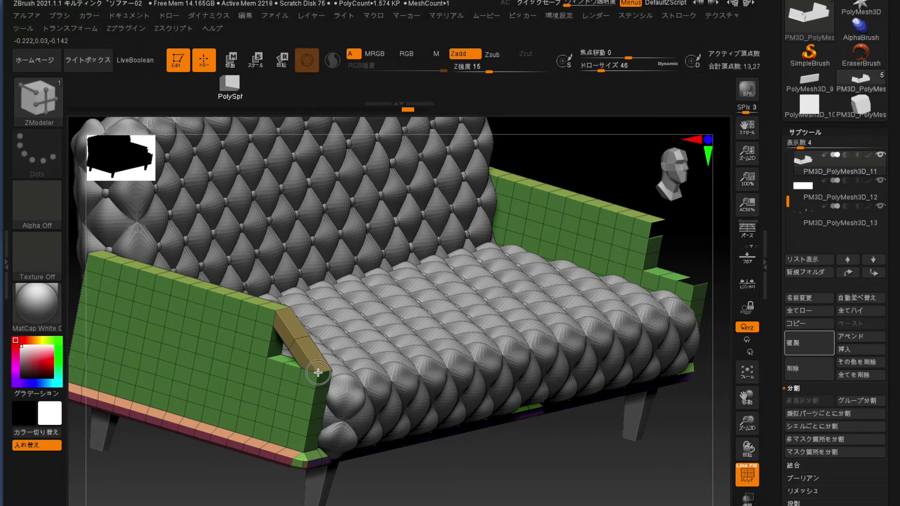
mouse_move(308, 426)
mouse_down()
mouse_move(387, 374)
mouse_move(446, 386)
mouse_move(418, 428)
mouse_move(397, 398)
mouse_up()
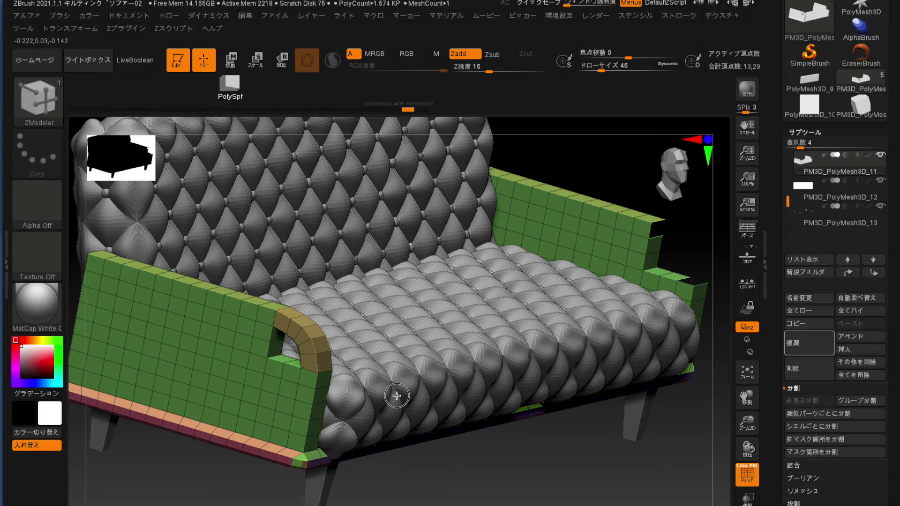
drag(397, 396, 398, 393)
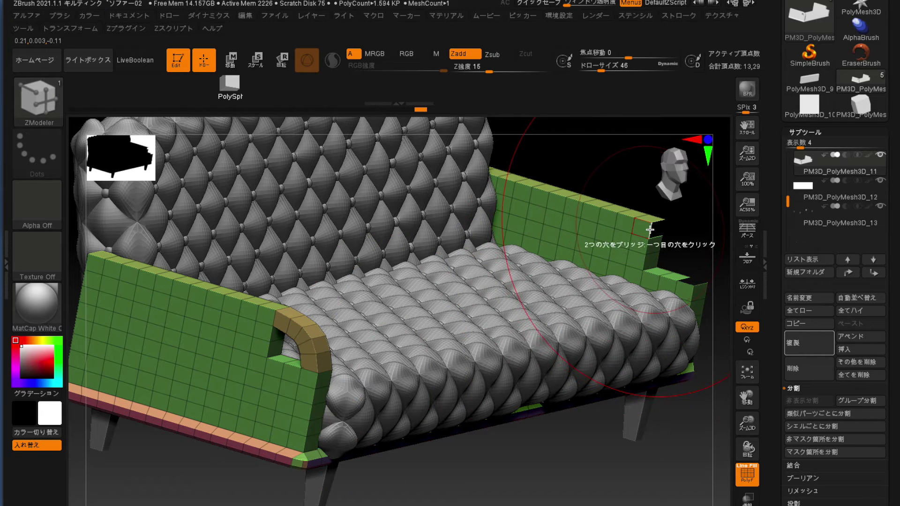
click(686, 284)
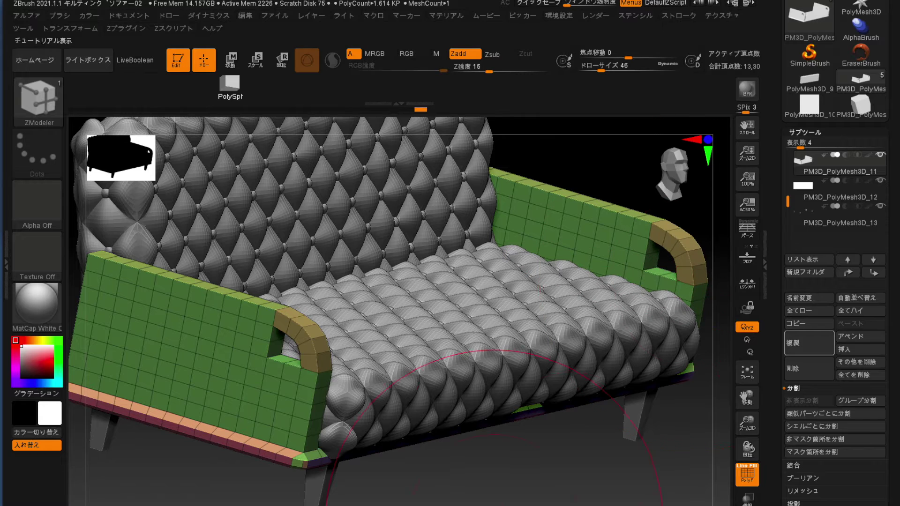
mouse_move(486, 472)
mouse_down()
mouse_move(474, 430)
mouse_move(366, 442)
mouse_move(334, 436)
mouse_move(515, 323)
mouse_move(135, 360)
mouse_move(244, 446)
mouse_move(558, 305)
mouse_move(338, 243)
mouse_move(328, 304)
mouse_move(215, 355)
mouse_up()
Extrude a single left-armrest polygon into a small raised block and remove a neighbouring polygon.
key(space)
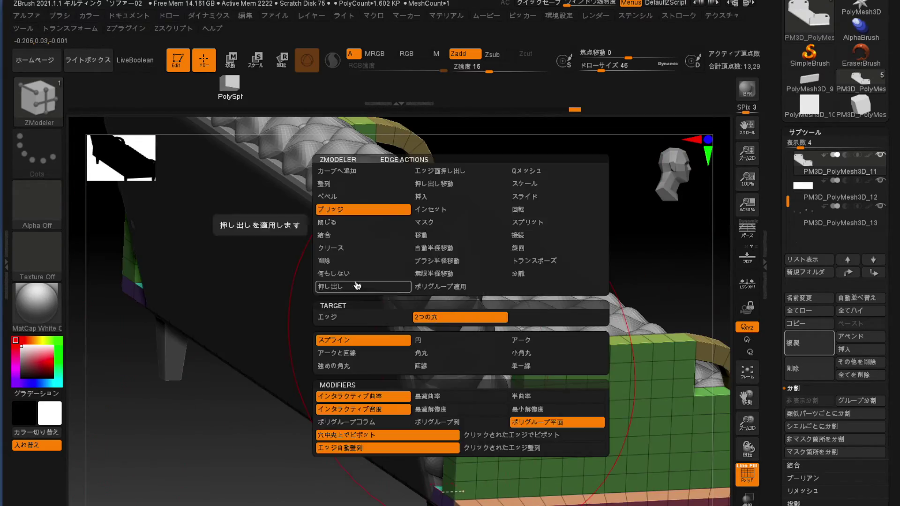
drag(235, 223, 227, 431)
key(space)
click(253, 183)
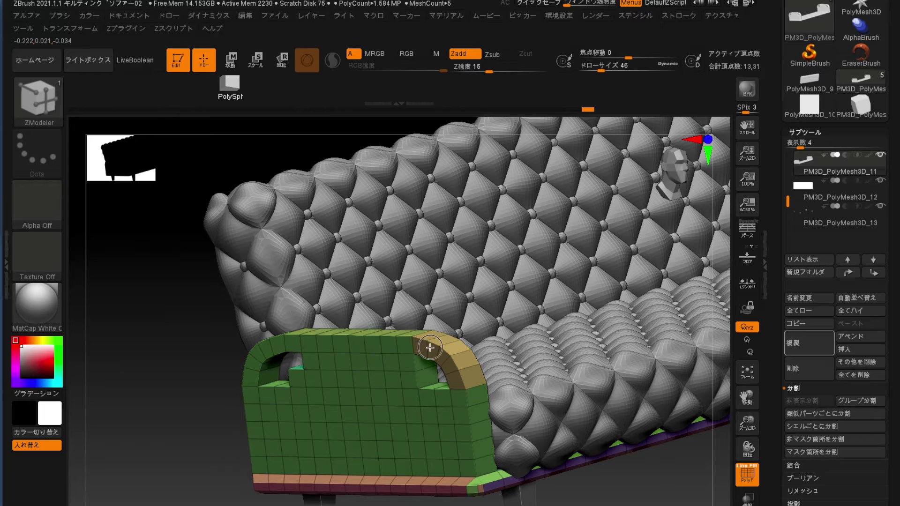
drag(333, 365, 341, 377)
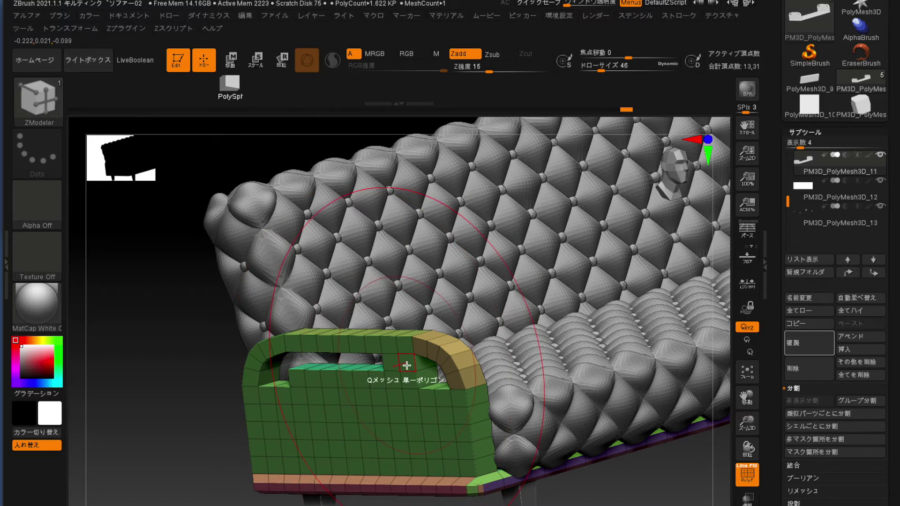
click(441, 366)
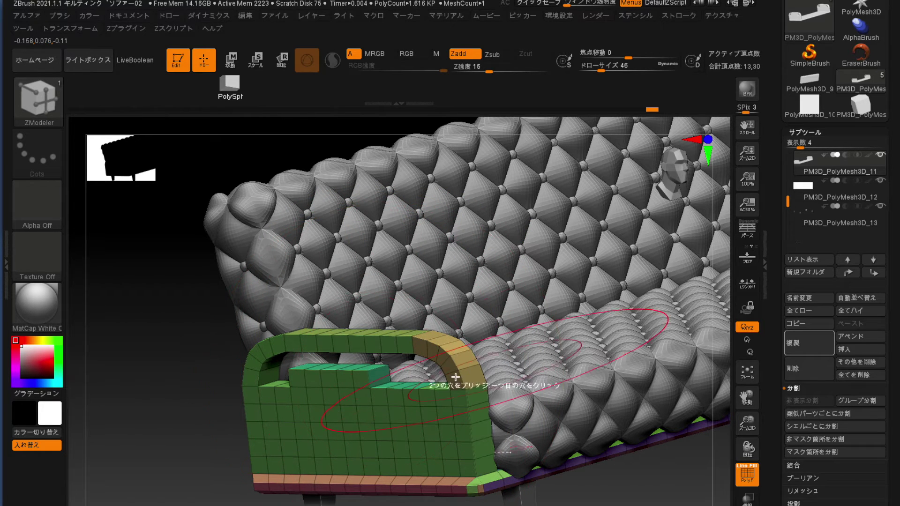
click(436, 375)
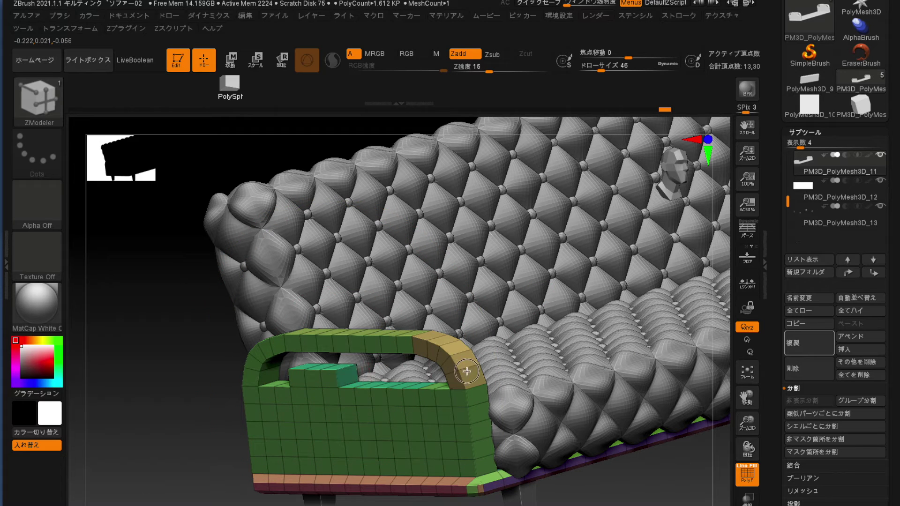
Regroup the left armrest panel and QMesh it with All Polygroups to hollow the frame.
click(338, 379)
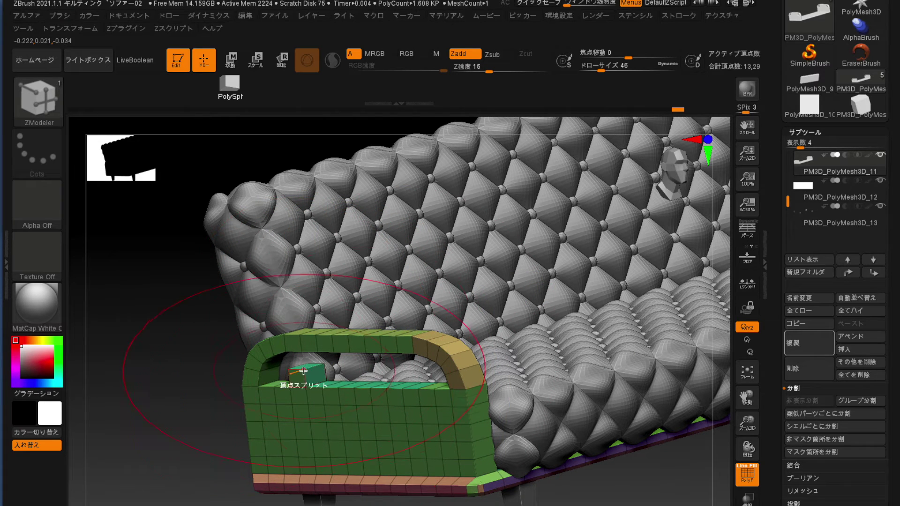
click(303, 371)
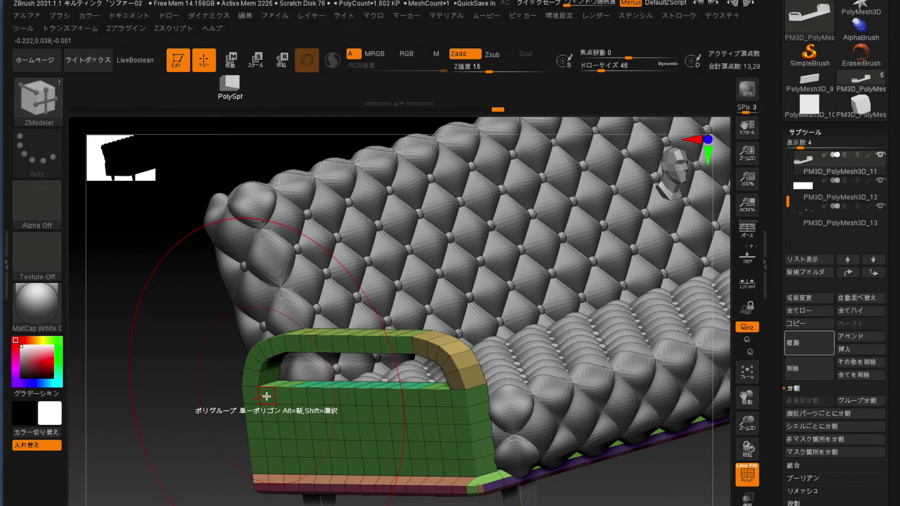
drag(262, 396, 382, 403)
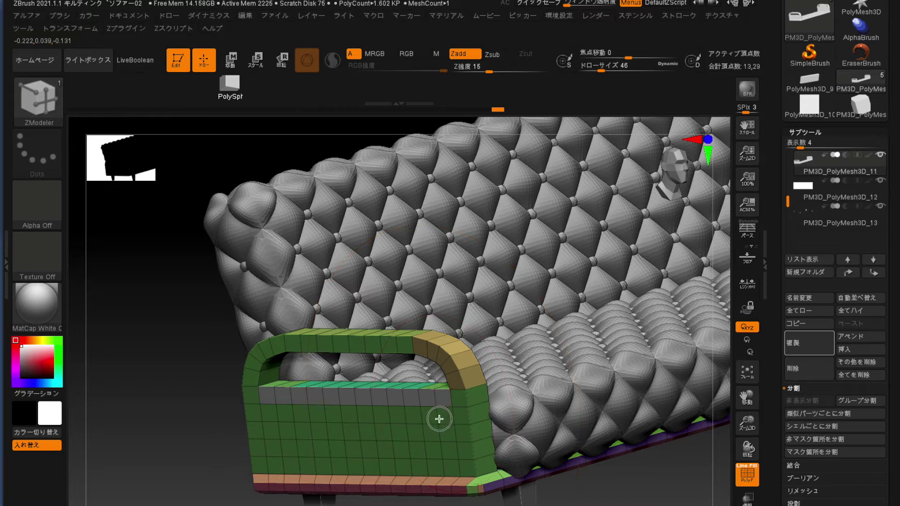
mouse_move(443, 410)
mouse_down()
mouse_move(285, 413)
mouse_move(422, 435)
mouse_up()
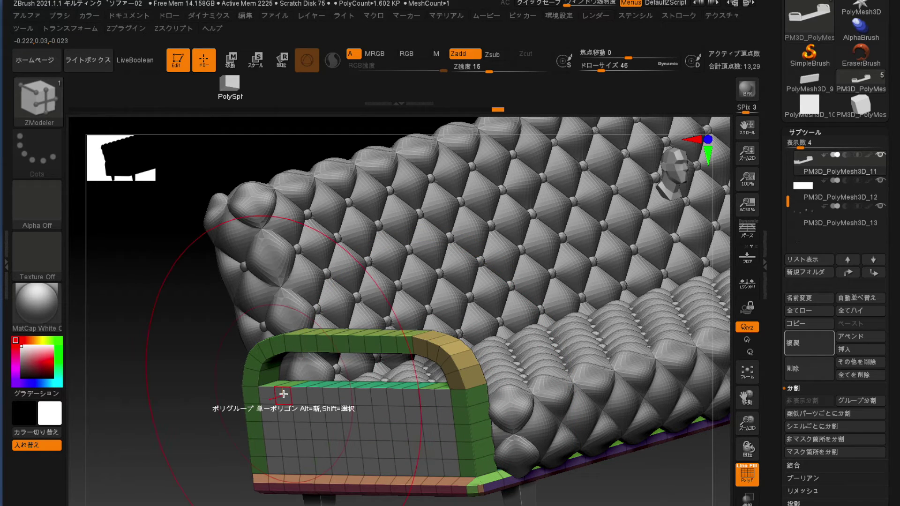
key(space)
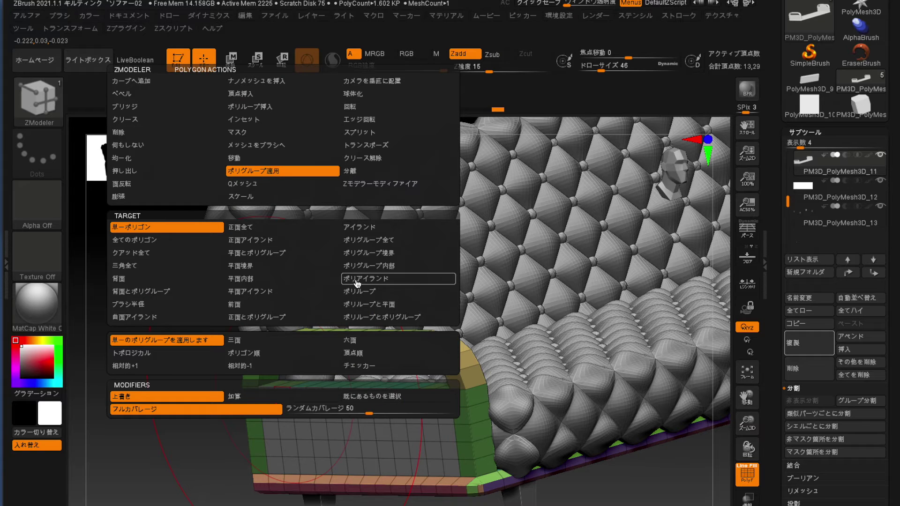
click(364, 241)
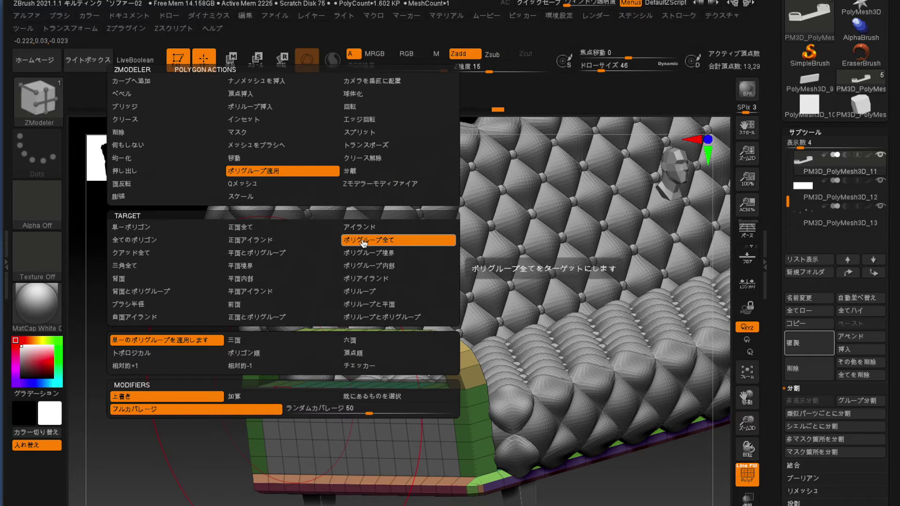
click(237, 183)
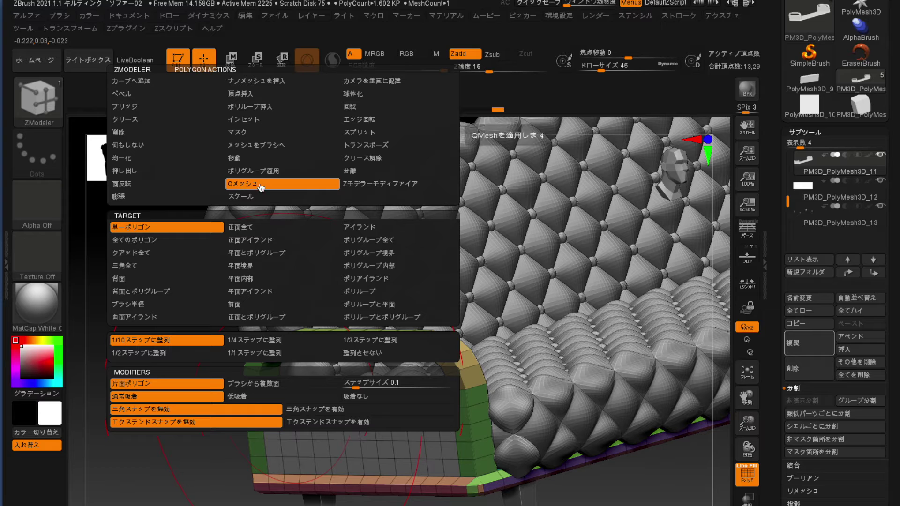
click(376, 247)
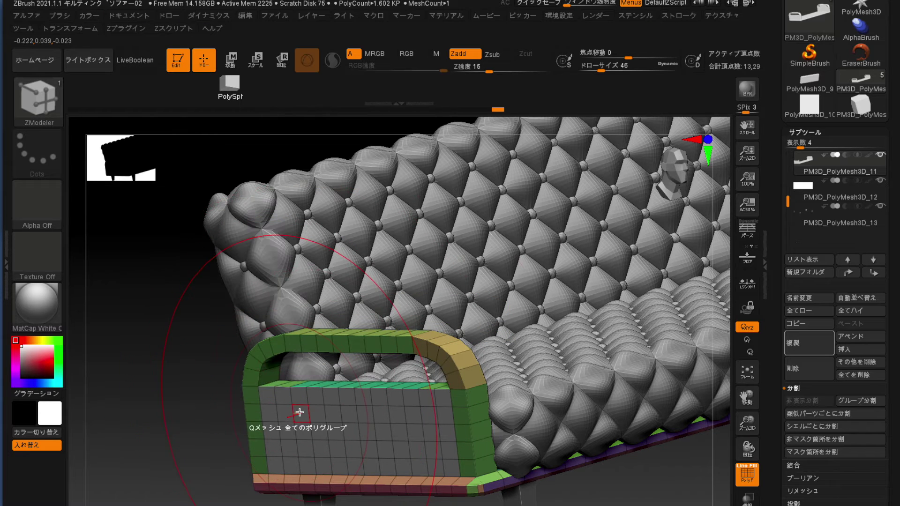
mouse_move(300, 399)
mouse_down()
mouse_move(162, 463)
mouse_move(186, 476)
mouse_move(183, 466)
mouse_move(458, 374)
mouse_move(472, 388)
mouse_move(476, 358)
mouse_move(522, 367)
mouse_up()
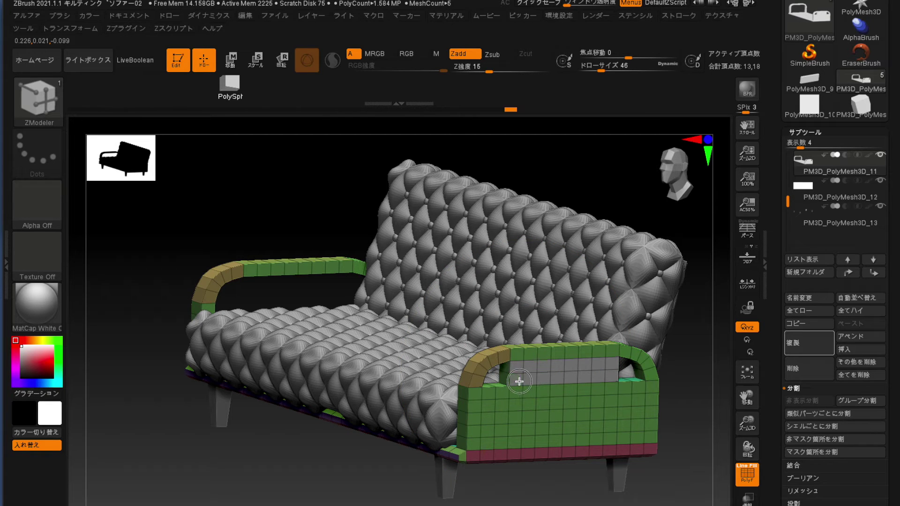
Group and remove the right armrest's inner panel, leaving an open frame.
mouse_move(513, 392)
mouse_down()
mouse_move(613, 399)
mouse_move(543, 394)
mouse_up()
drag(483, 432, 638, 424)
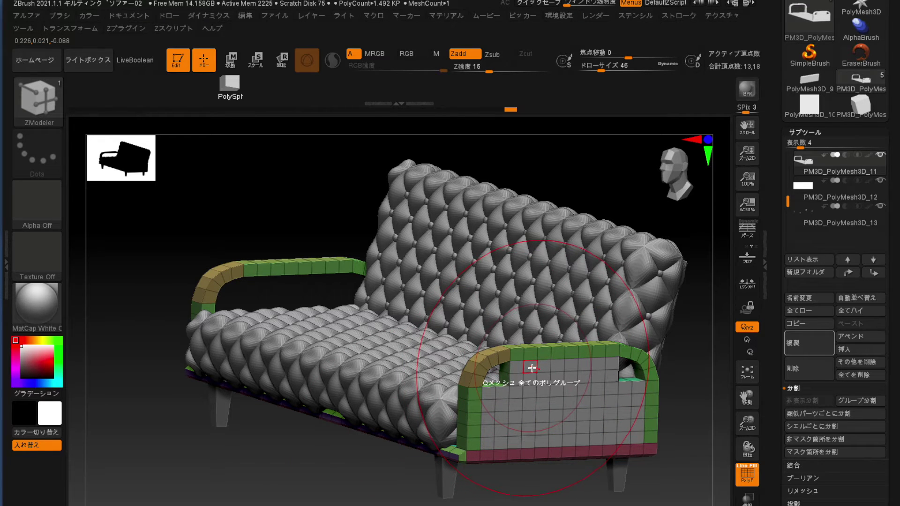
drag(532, 368, 476, 362)
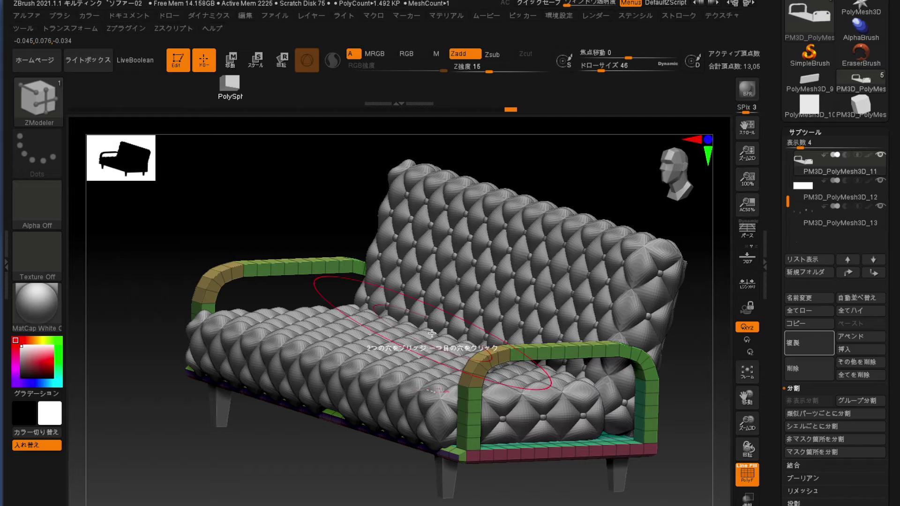
mouse_move(281, 456)
mouse_down()
mouse_move(283, 476)
mouse_move(307, 485)
mouse_up()
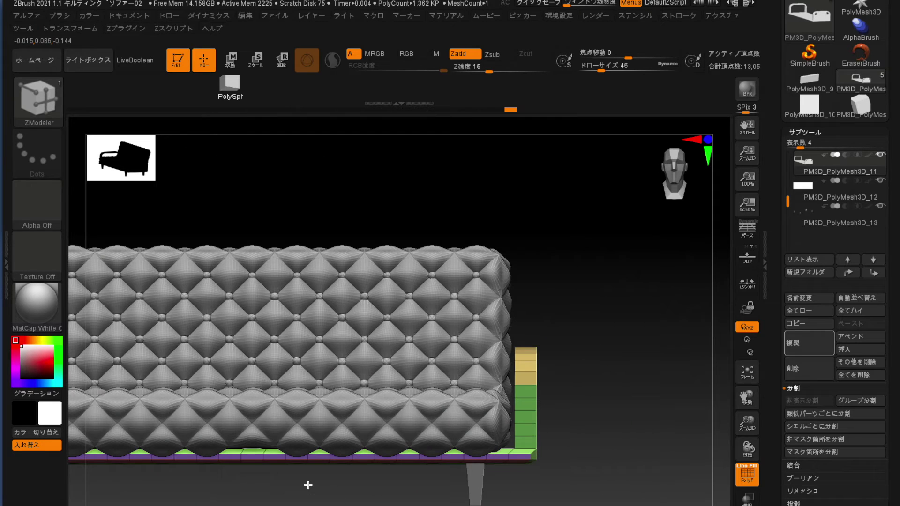
key(f)
click(814, 215)
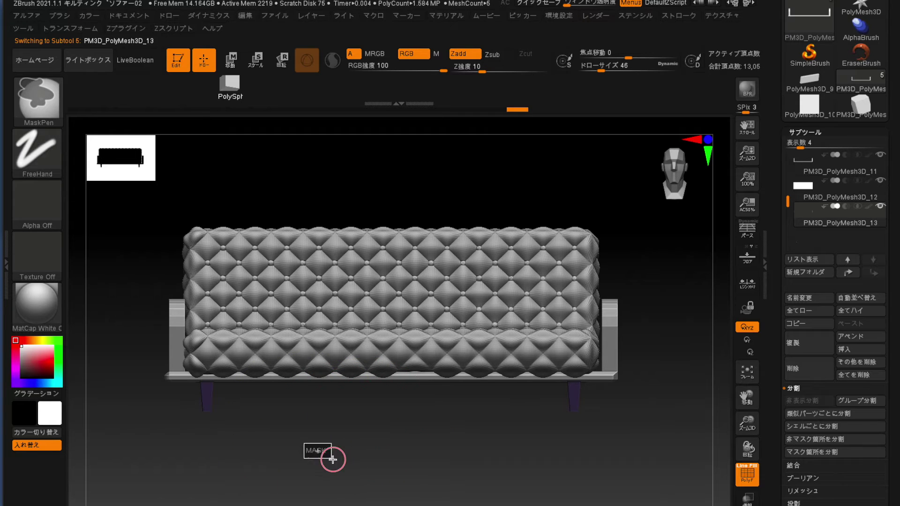
Clear the legs' mask and move them left along the X axis with the Transpose gizmo.
ctrl+drag(322, 458, 321, 471)
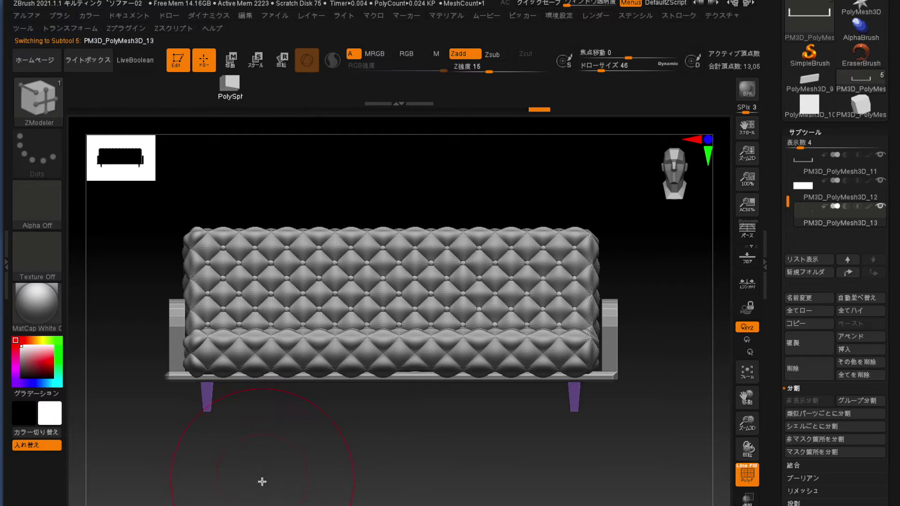
mouse_move(261, 474)
mouse_down()
mouse_move(228, 476)
mouse_move(185, 369)
mouse_move(70, 175)
mouse_up()
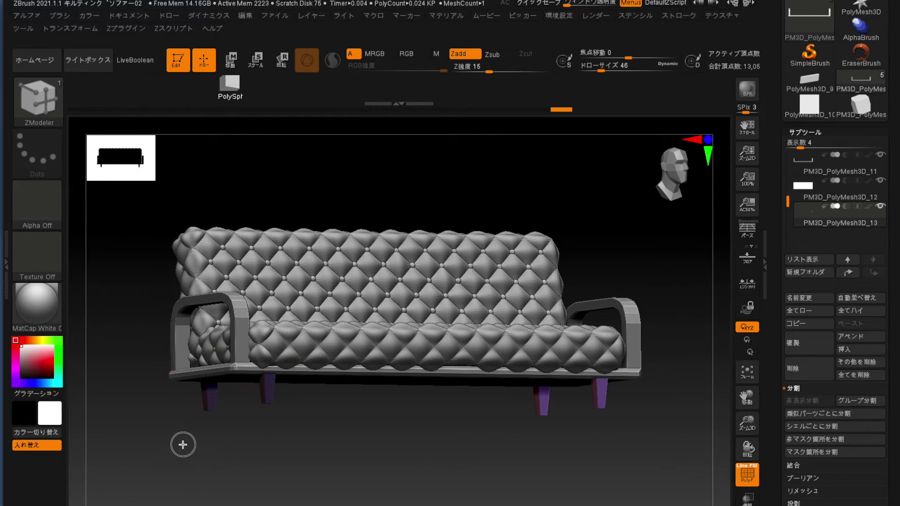
shift+drag(254, 461, 215, 203)
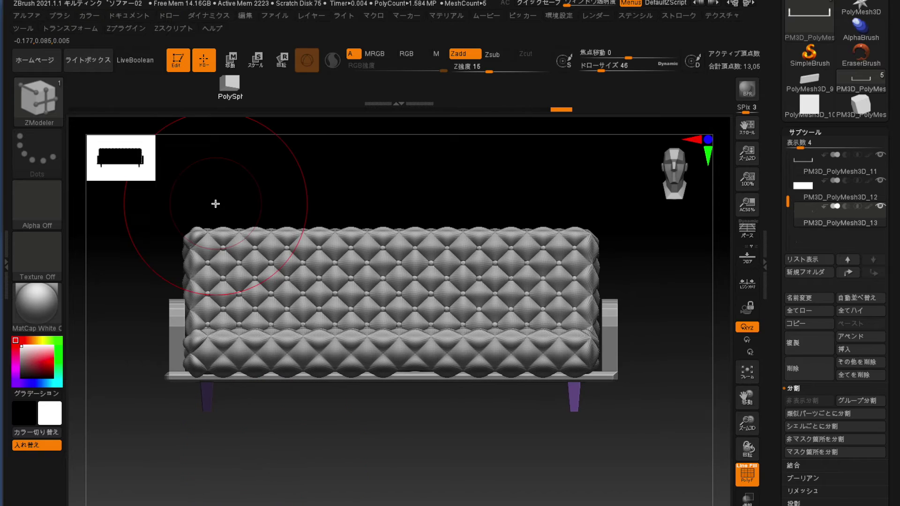
click(229, 62)
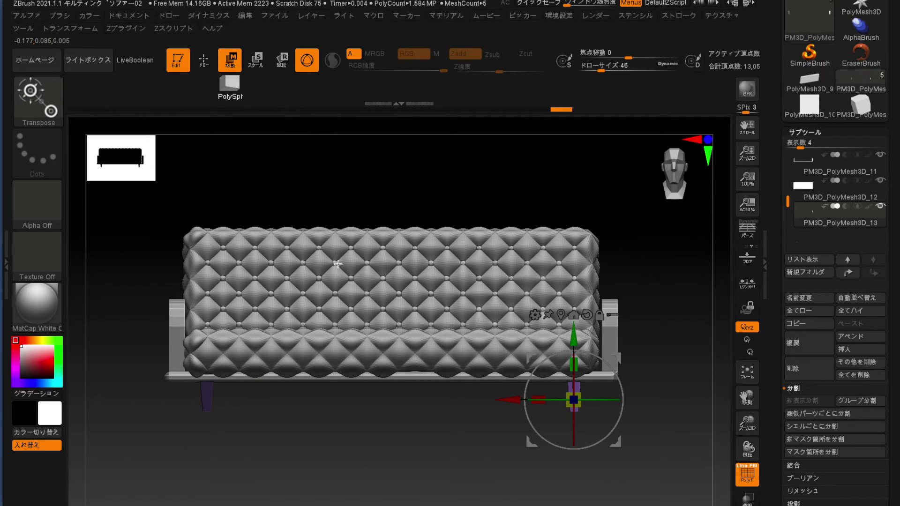
drag(505, 400, 522, 401)
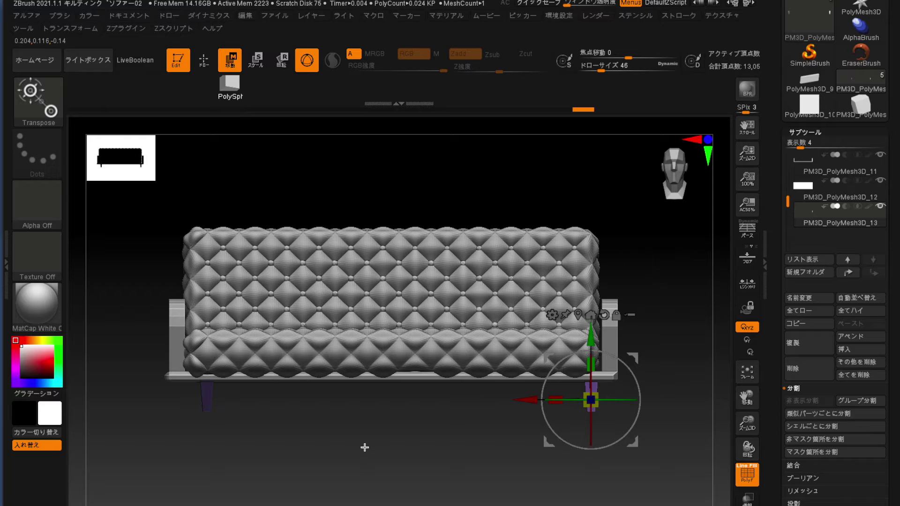
key(ctrl)
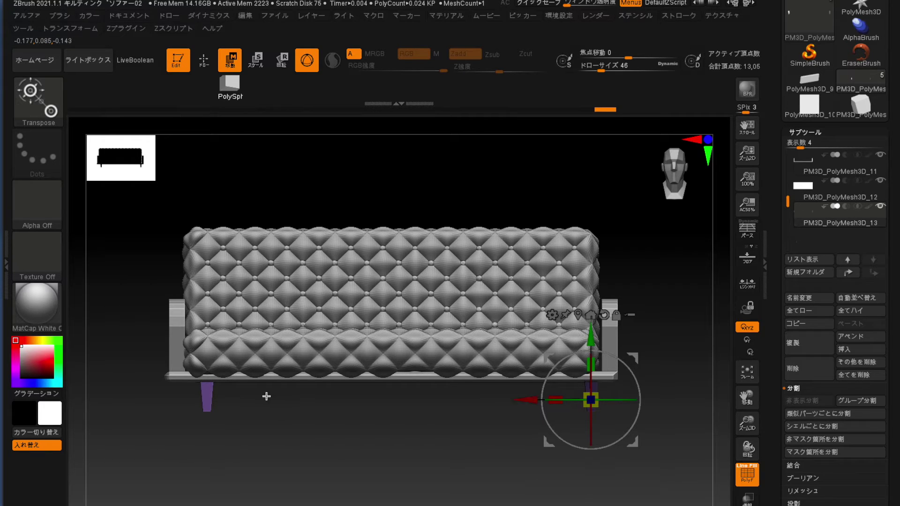
drag(530, 401, 517, 400)
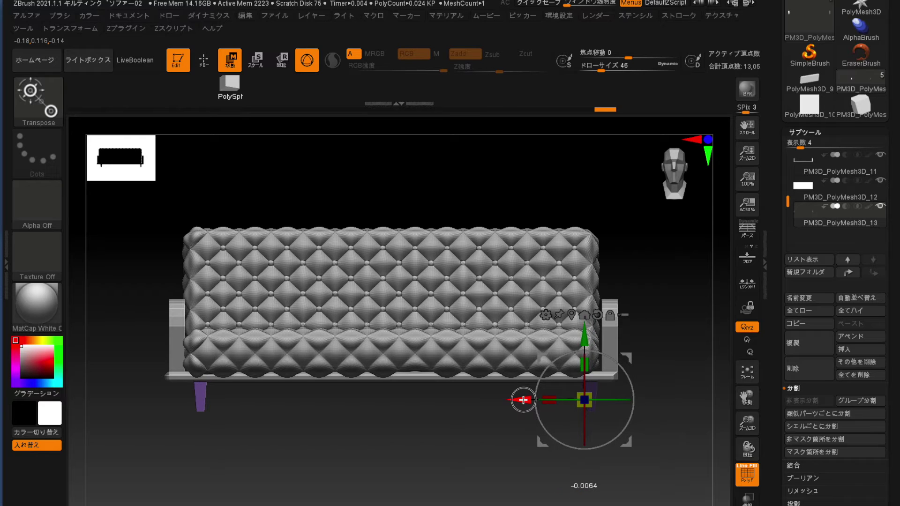
drag(517, 401, 515, 401)
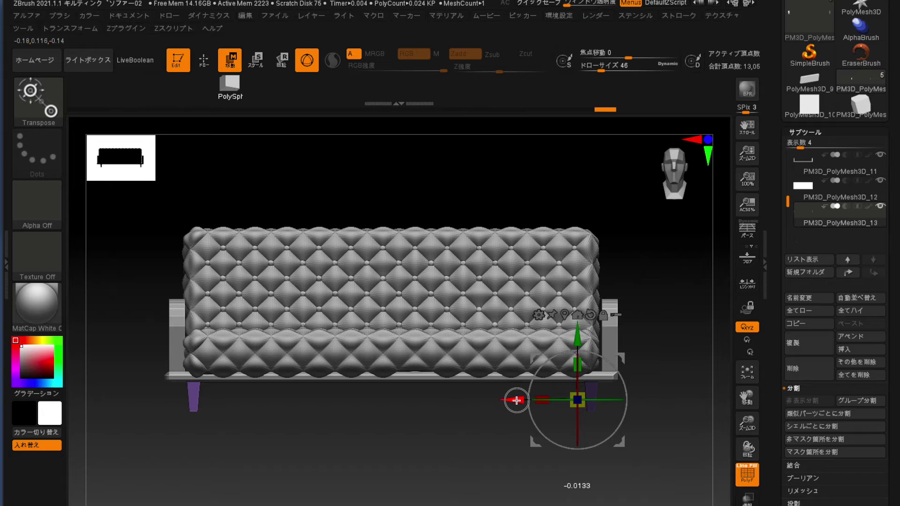
Orbit to an angled view of the arms and reselect the ZModeler brush.
mouse_move(343, 483)
mouse_down()
mouse_move(399, 479)
mouse_move(676, 270)
mouse_up()
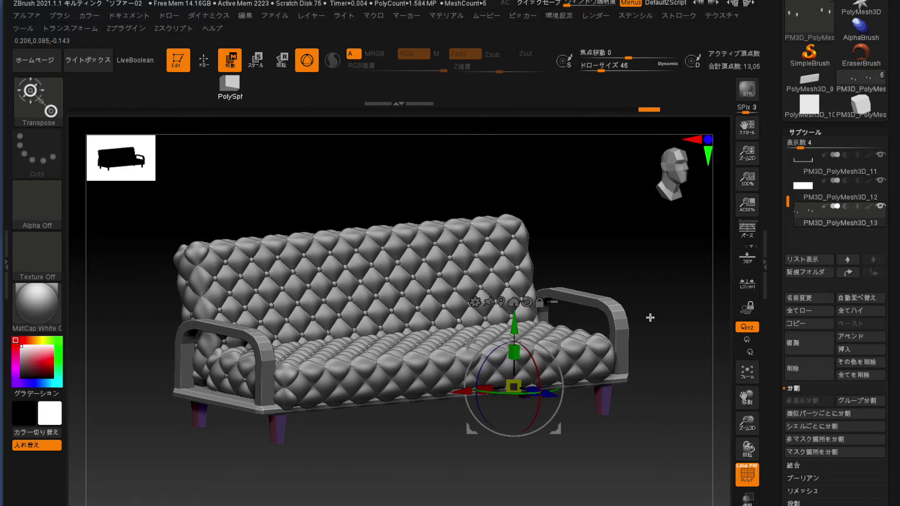
drag(650, 318, 594, 241)
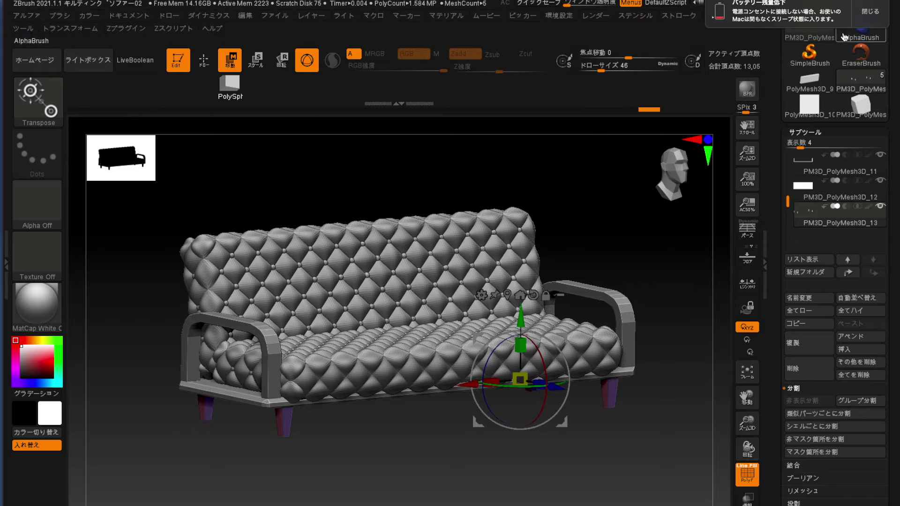
click(871, 11)
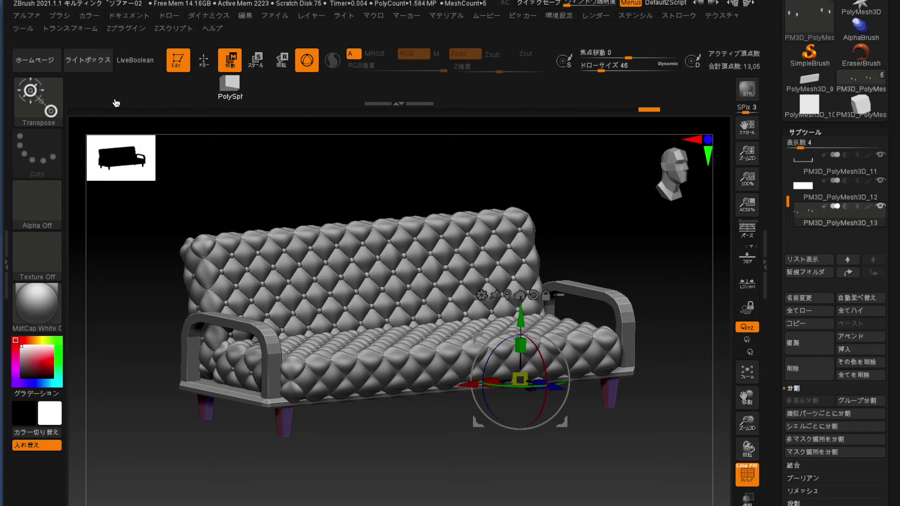
key(b)
key(z)
key(m)
drag(147, 287, 699, 437)
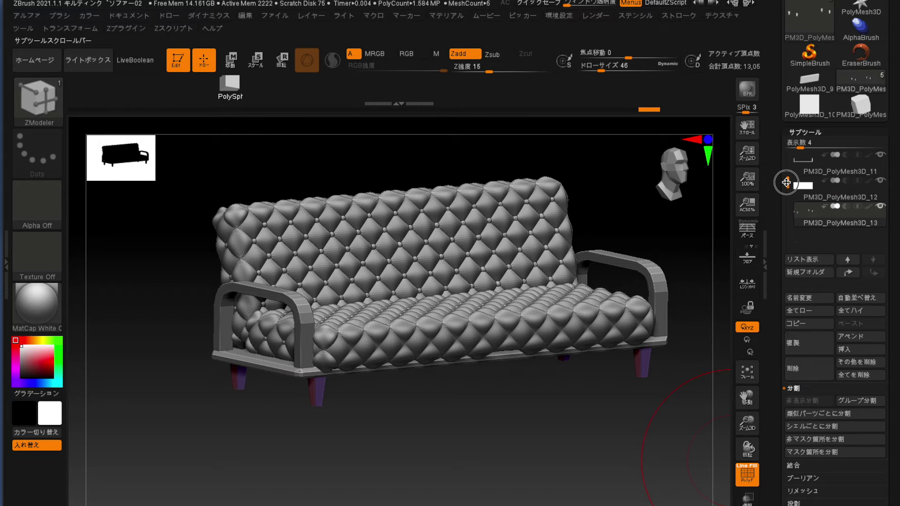
In subtool PM3D_PolyMesh3D_11, bevel the armrest frame's outer and inner edge loops.
click(786, 162)
mouse_move(177, 382)
mouse_down()
mouse_move(398, 276)
mouse_move(263, 231)
mouse_up()
key(space)
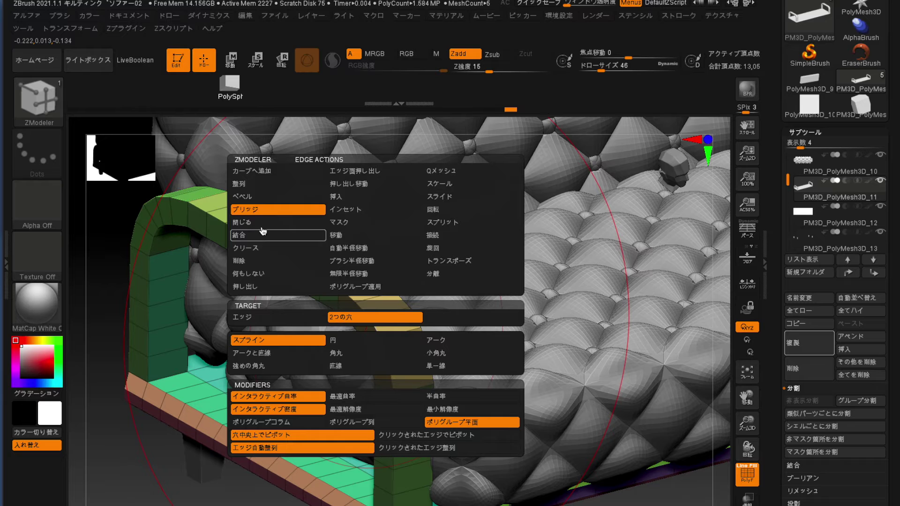
click(242, 197)
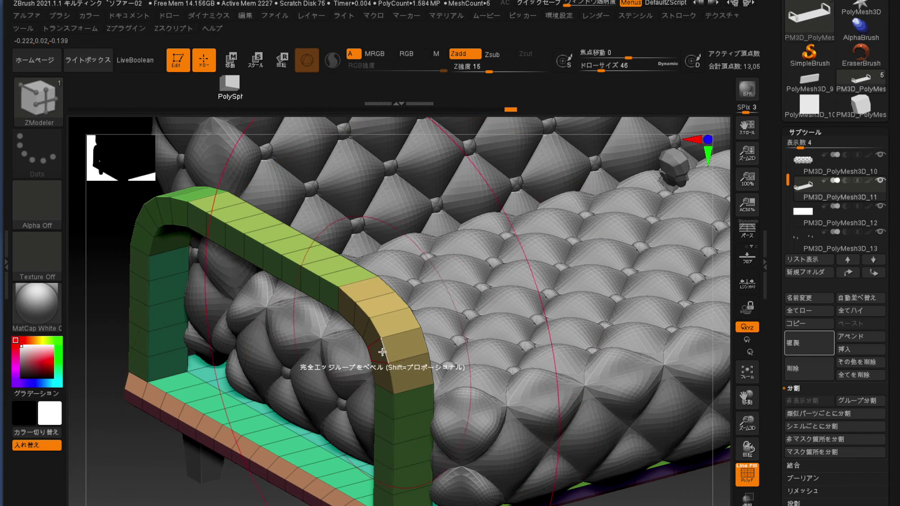
drag(383, 352, 389, 353)
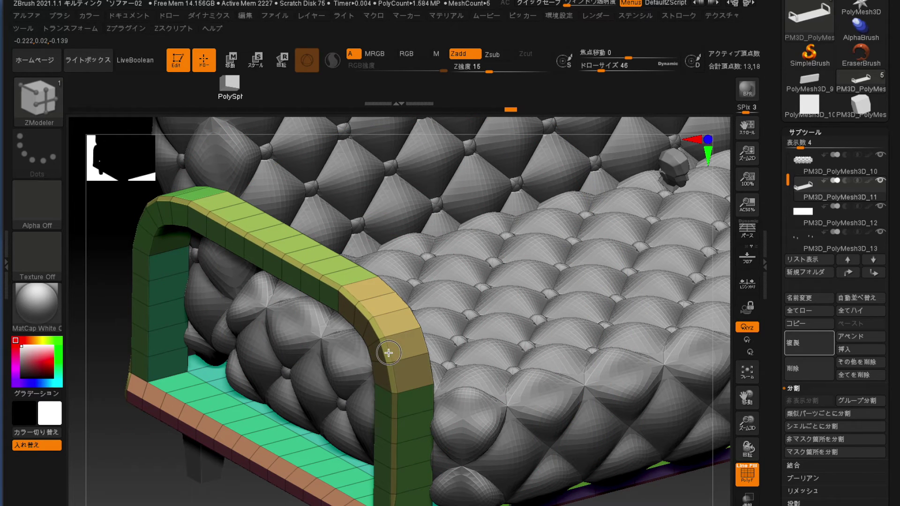
drag(194, 473, 211, 500)
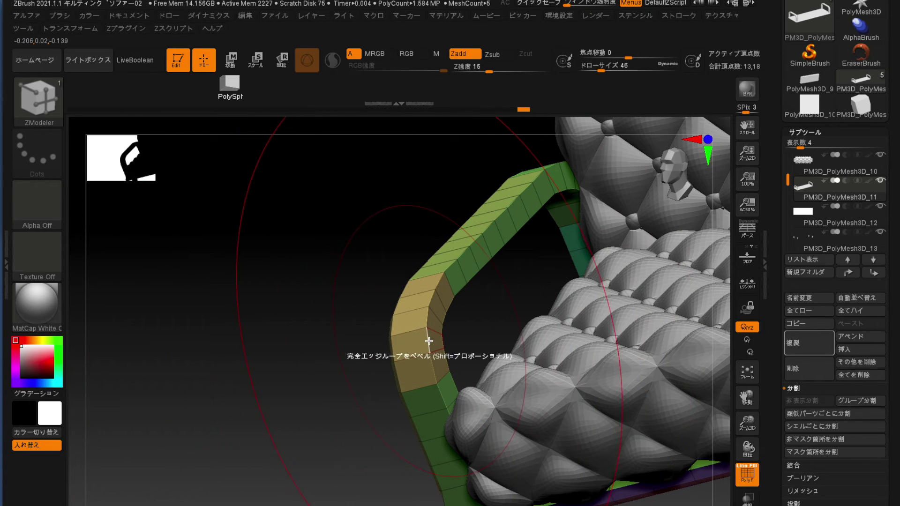
drag(427, 342, 430, 345)
mouse_move(275, 375)
mouse_down()
mouse_move(303, 325)
mouse_move(151, 309)
mouse_move(510, 451)
mouse_move(352, 482)
mouse_move(422, 458)
mouse_move(460, 460)
mouse_move(442, 469)
mouse_move(450, 468)
mouse_up()
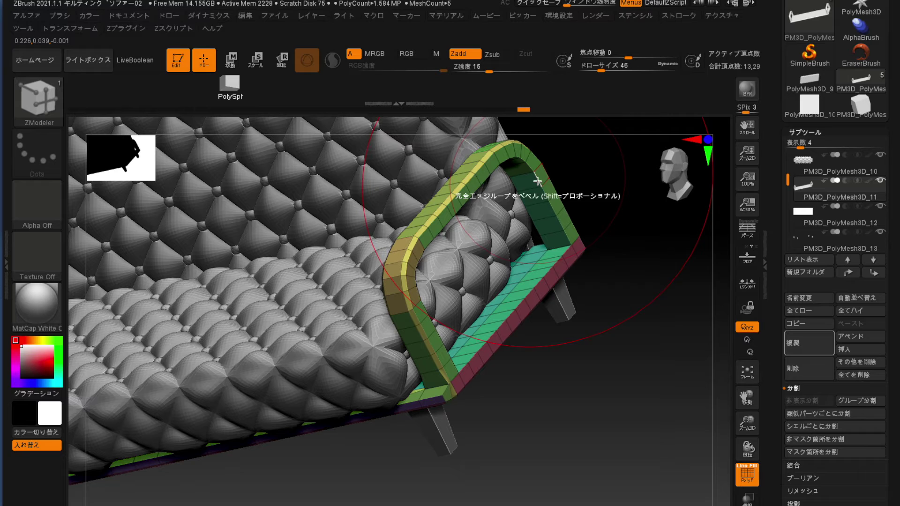
Apply QMesh to the armrest frame's faces and select the sofa legs part.
click(538, 180)
drag(577, 381, 613, 367)
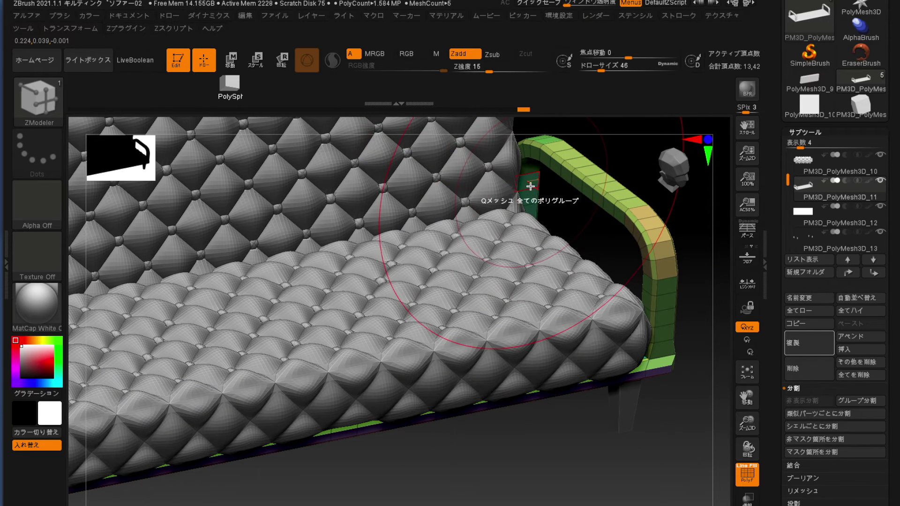
alt+click(623, 389)
drag(689, 412, 673, 297)
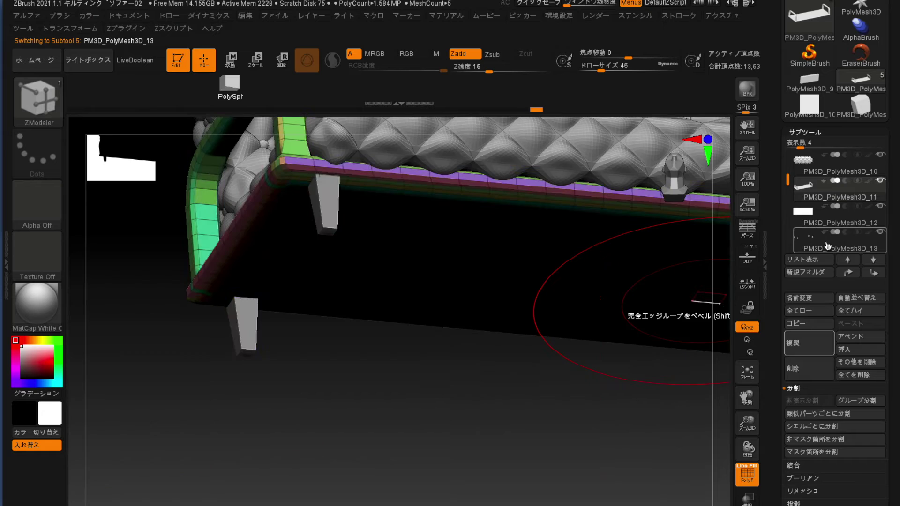
Inspect the legs from below, then enable Persp and settle on a three-quarter sofa view.
drag(324, 300, 331, 331)
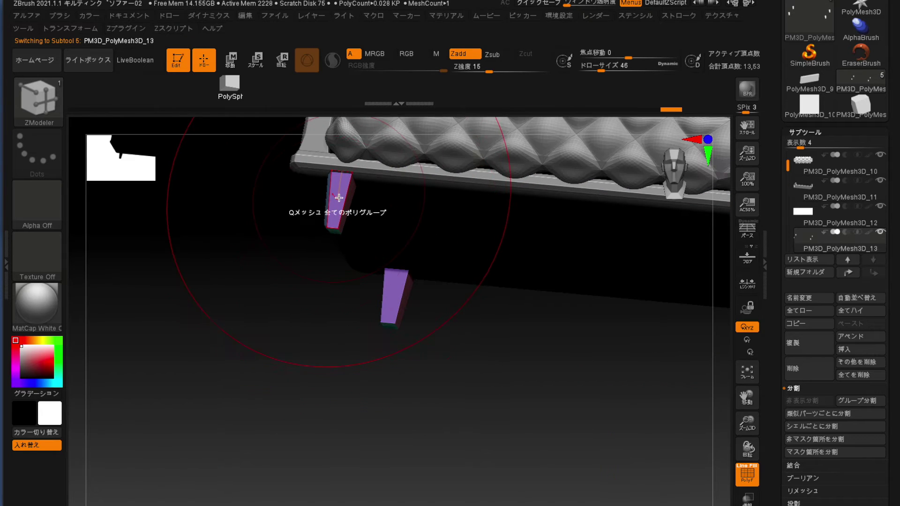
mouse_move(305, 244)
mouse_down()
mouse_move(297, 298)
mouse_move(420, 305)
mouse_up()
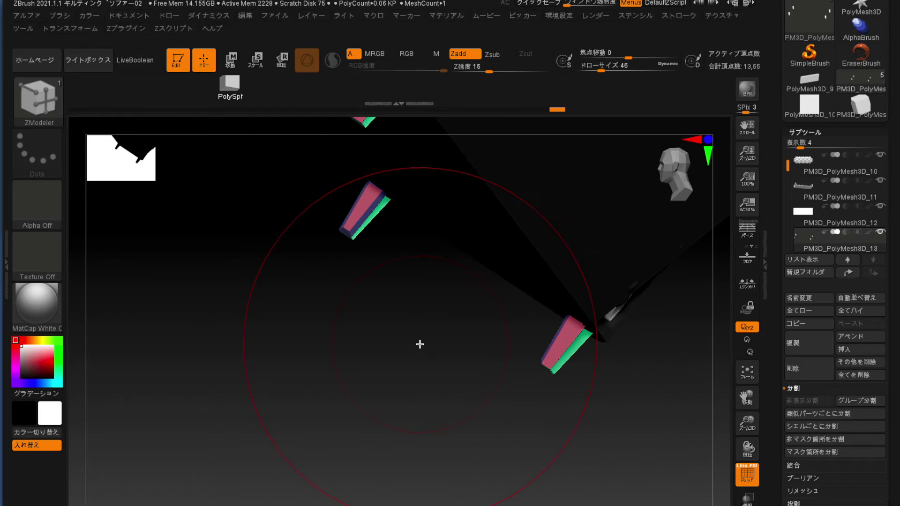
mouse_move(569, 346)
shift+mouse_down()
mouse_move(544, 457)
mouse_move(516, 450)
mouse_move(454, 461)
shift+mouse_up()
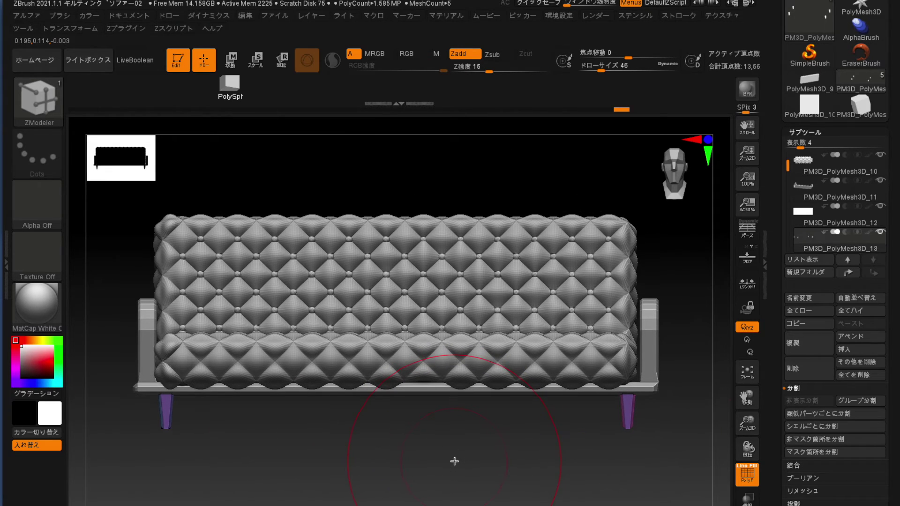
drag(322, 436, 335, 450)
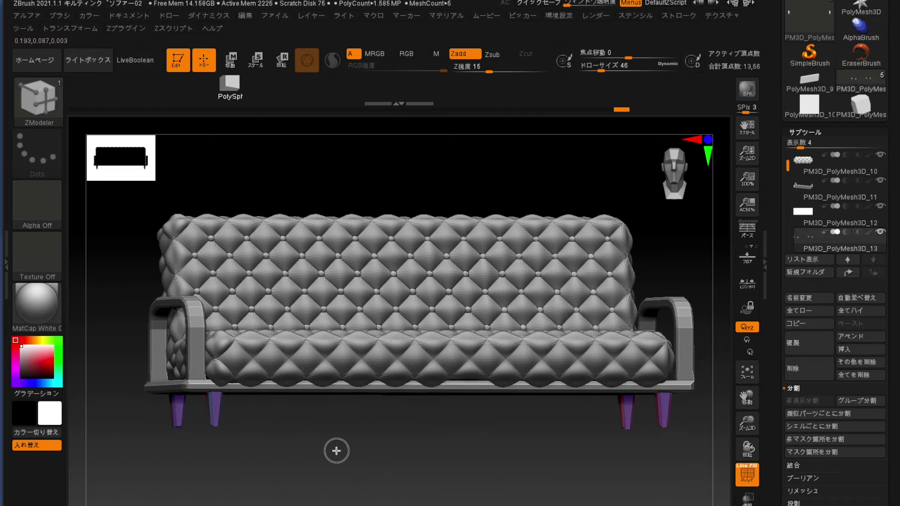
click(743, 239)
drag(607, 468, 576, 446)
mouse_move(527, 476)
mouse_down()
mouse_move(502, 459)
mouse_move(468, 464)
mouse_move(453, 490)
mouse_move(423, 476)
mouse_up()
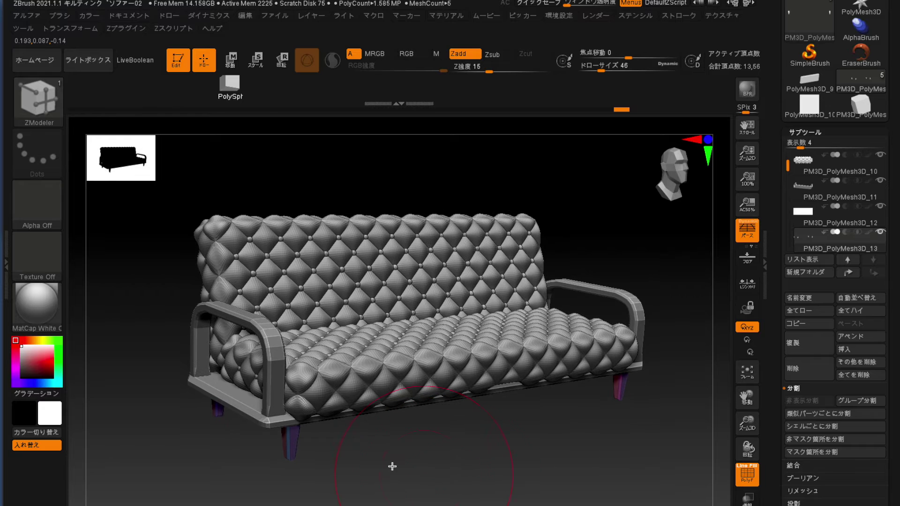
Apply the MatCap RedClay material to the sofa and adjust the viewing angle.
click(47, 315)
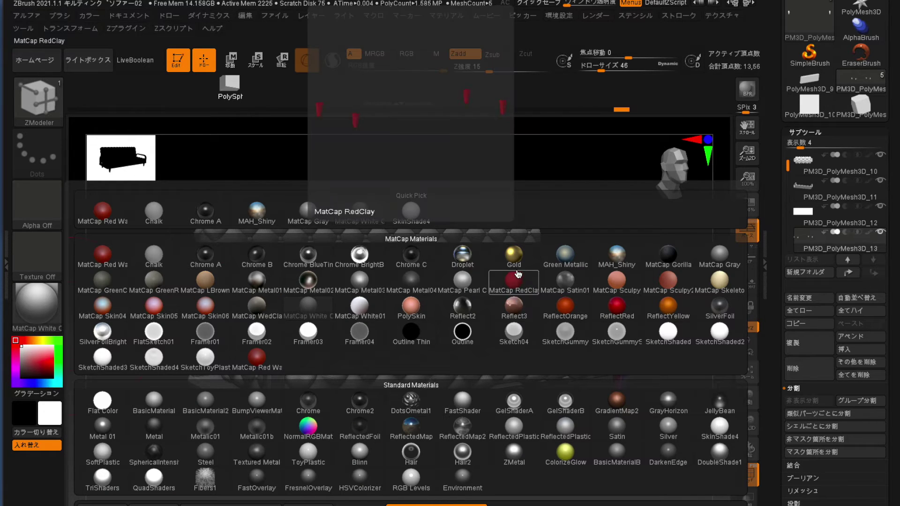
click(514, 281)
mouse_move(150, 292)
mouse_down()
mouse_move(157, 305)
mouse_move(158, 236)
mouse_up()
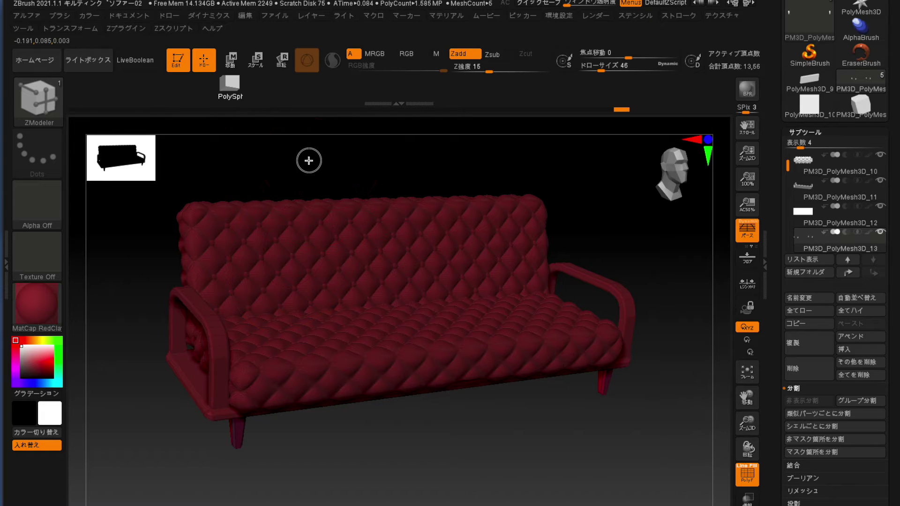
drag(308, 160, 310, 159)
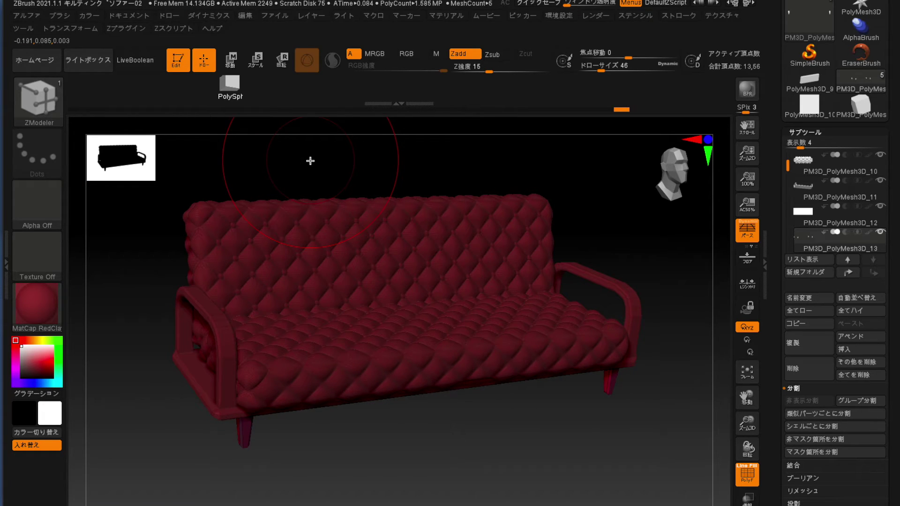
click(602, 18)
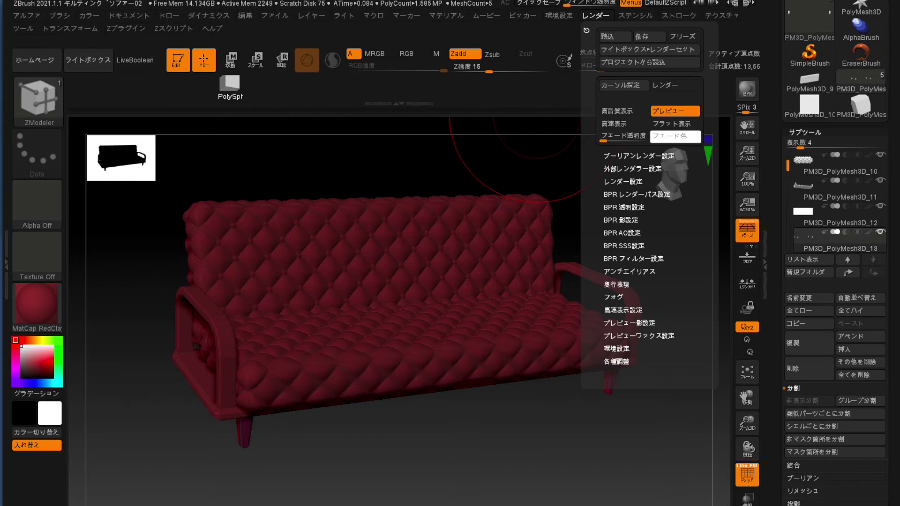
Expand External Renderer in the Render options and enable Keyshot.
click(595, 17)
click(594, 20)
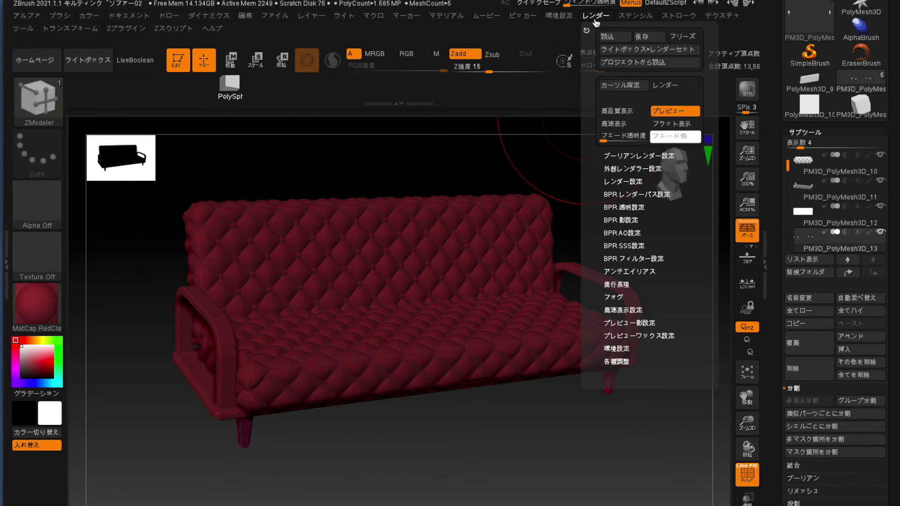
click(613, 169)
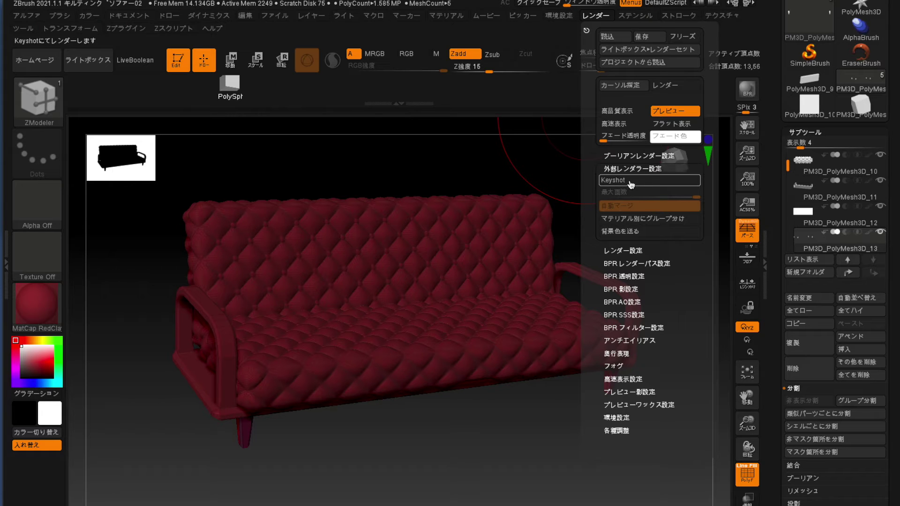
click(630, 183)
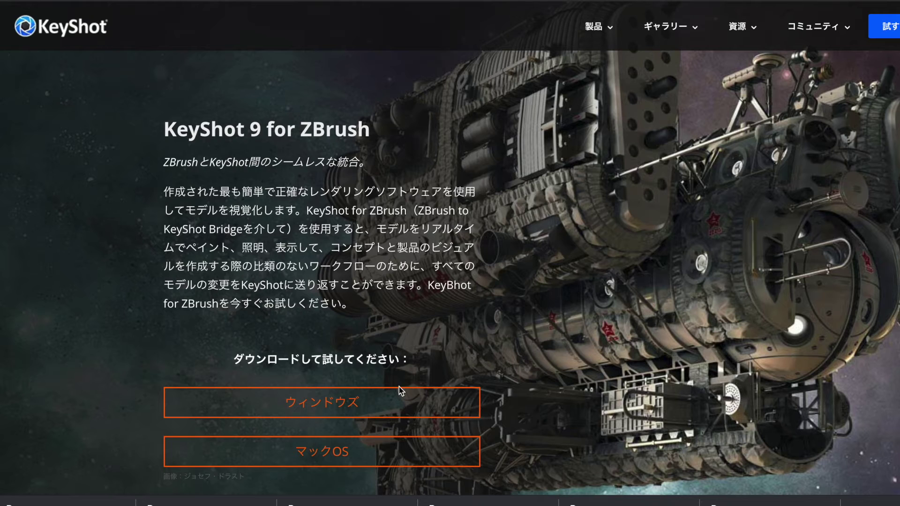
Download the Windows KeyShot for ZBrush, then browse the KeyShot purchase page's prices.
click(331, 405)
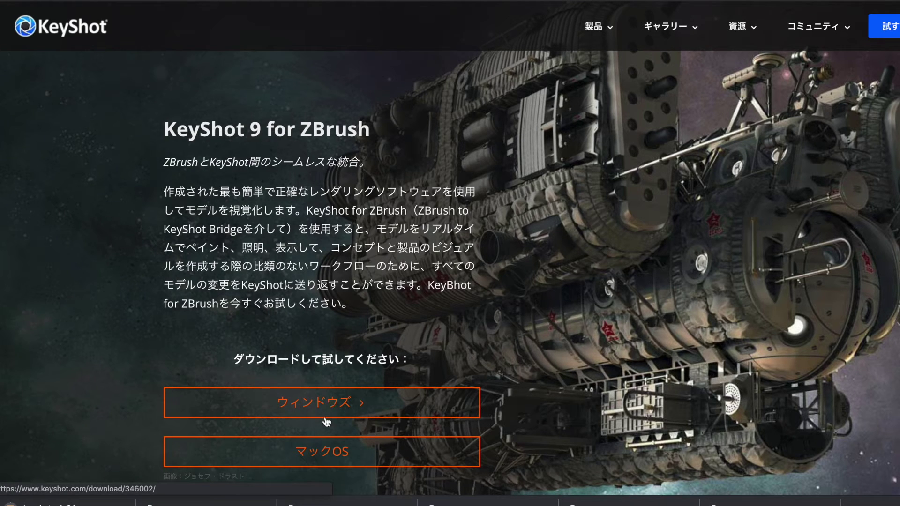
mouse_move(883, 27)
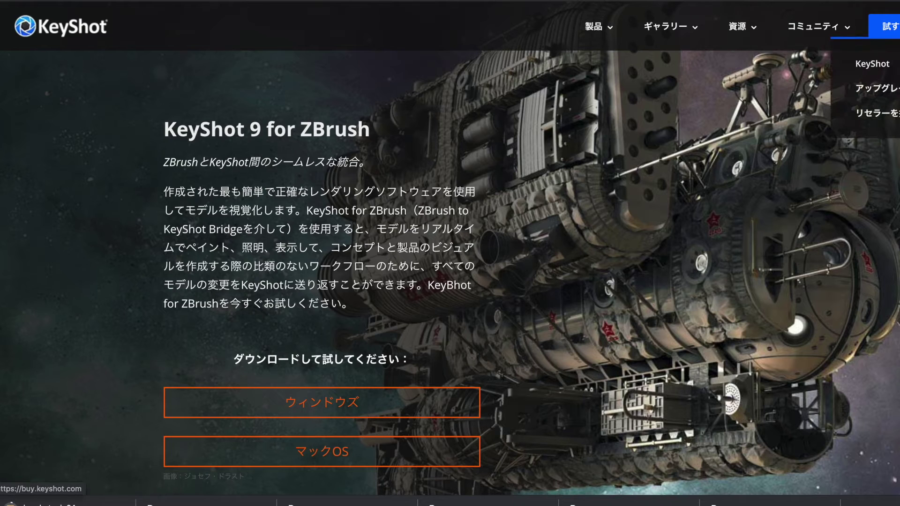
click(872, 63)
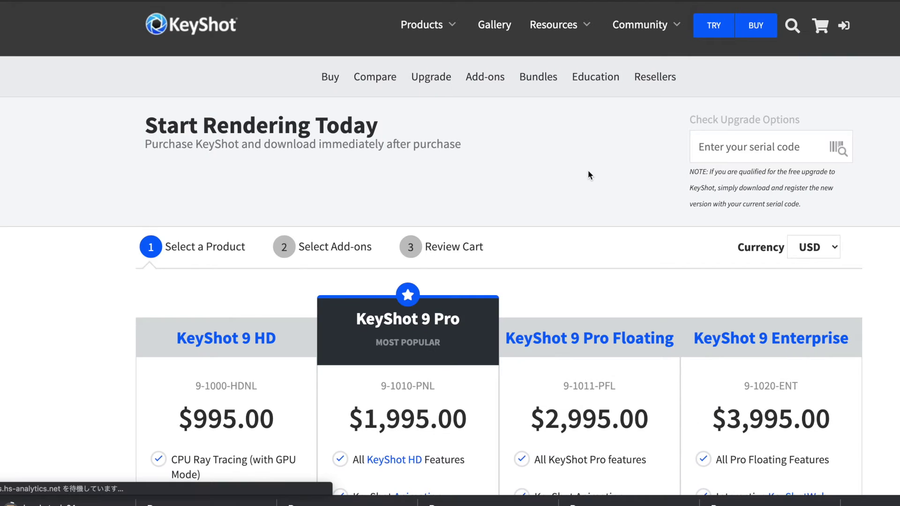
scroll(590, 183, down, 4)
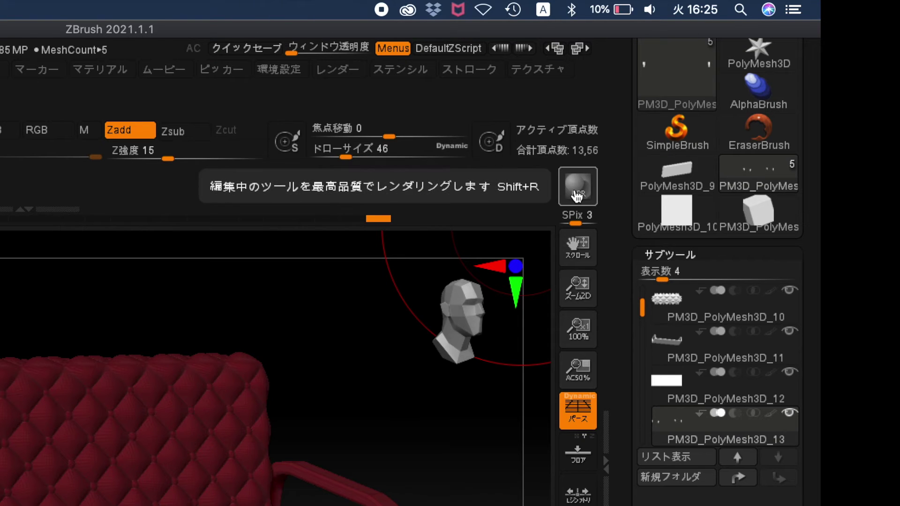
Send the red sofa to KeyShot with BPR, orbit to a frontal view, and show the Wood materials.
click(578, 196)
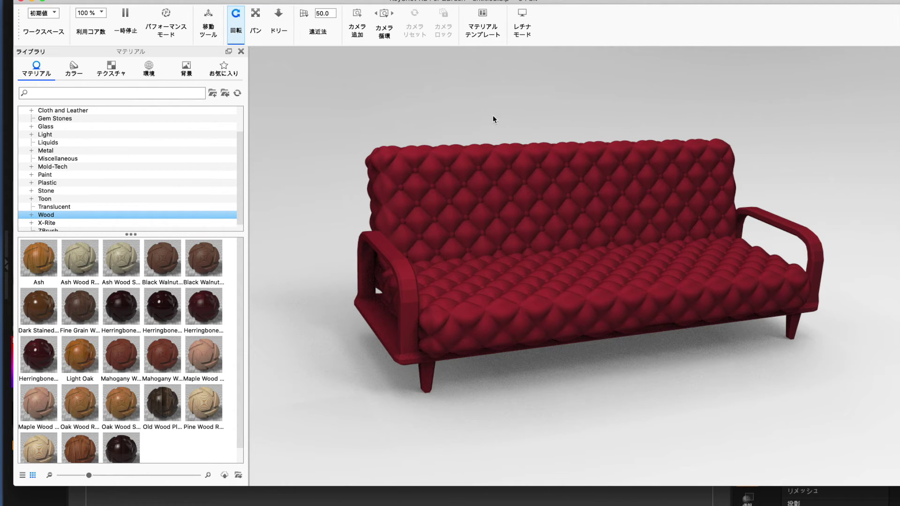
mouse_move(310, 188)
mouse_down()
mouse_move(297, 223)
mouse_move(267, 207)
mouse_move(369, 197)
mouse_move(474, 210)
mouse_up()
mouse_move(347, 305)
mouse_down()
mouse_move(315, 401)
mouse_move(308, 351)
mouse_up()
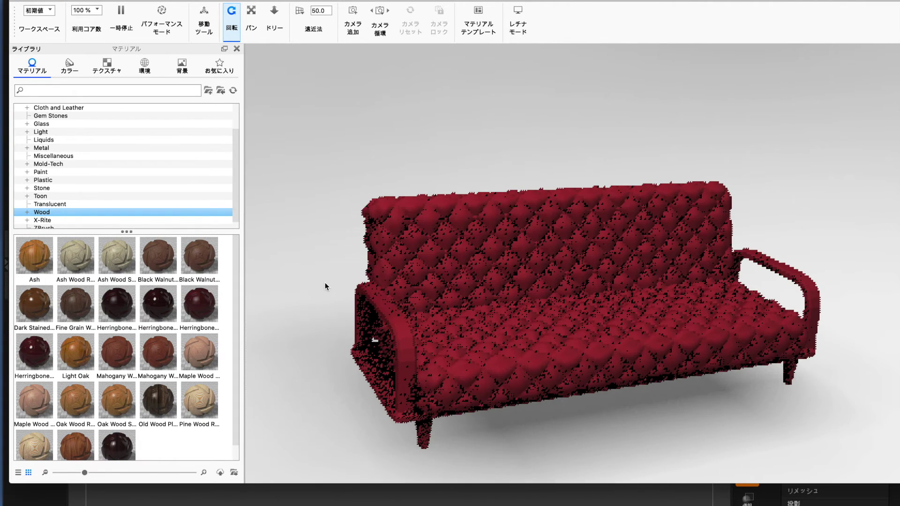
mouse_move(325, 284)
mouse_down()
mouse_move(311, 298)
mouse_move(301, 243)
mouse_up()
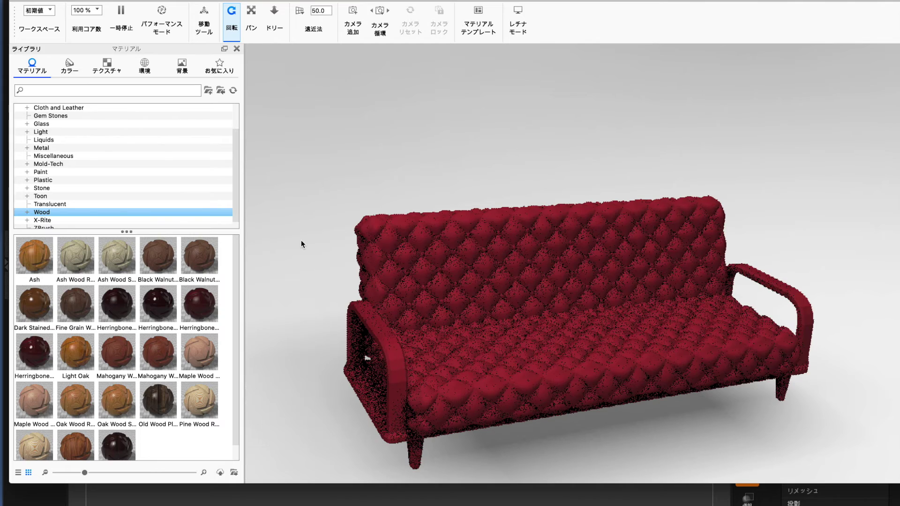
click(303, 405)
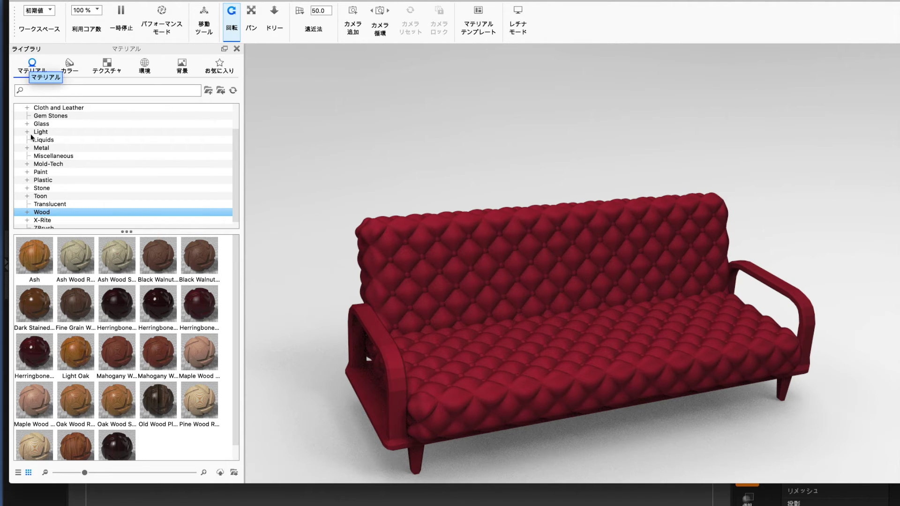
click(41, 214)
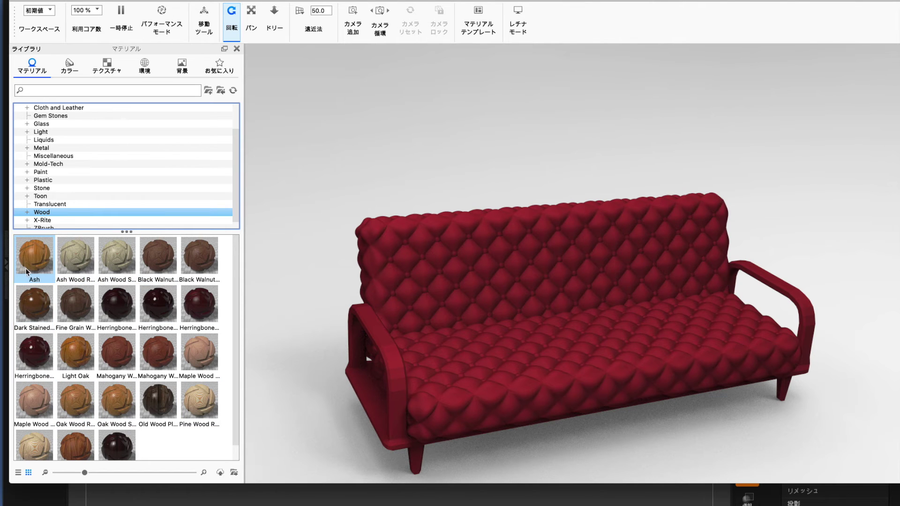
Apply Ash wood to the sofa's arms, base frame and legs, linking the duplicate material.
mouse_move(33, 249)
mouse_down()
mouse_move(148, 249)
mouse_move(384, 344)
mouse_up()
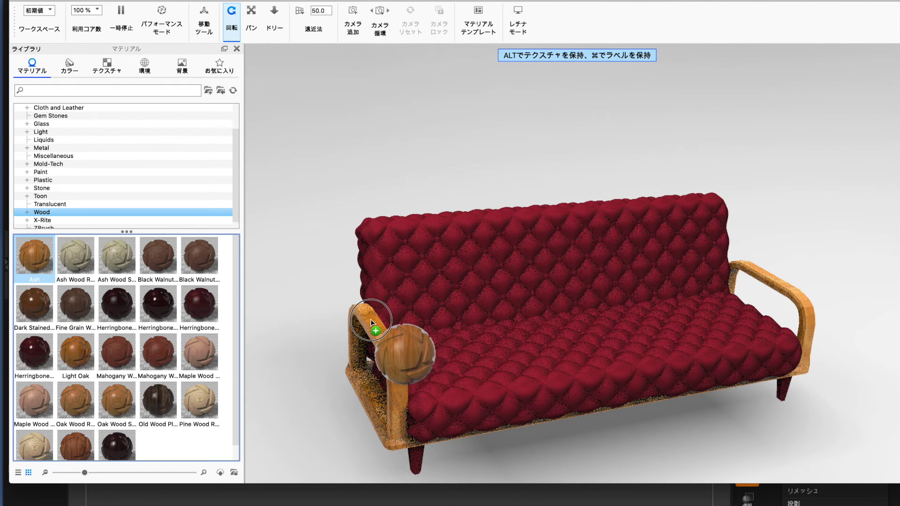
drag(384, 345, 371, 321)
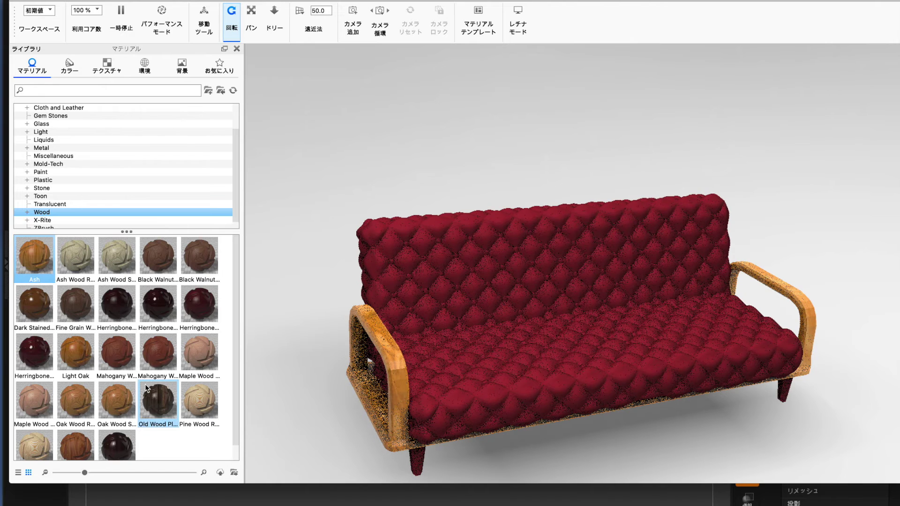
mouse_move(41, 257)
mouse_down()
mouse_move(128, 324)
mouse_move(419, 462)
mouse_up()
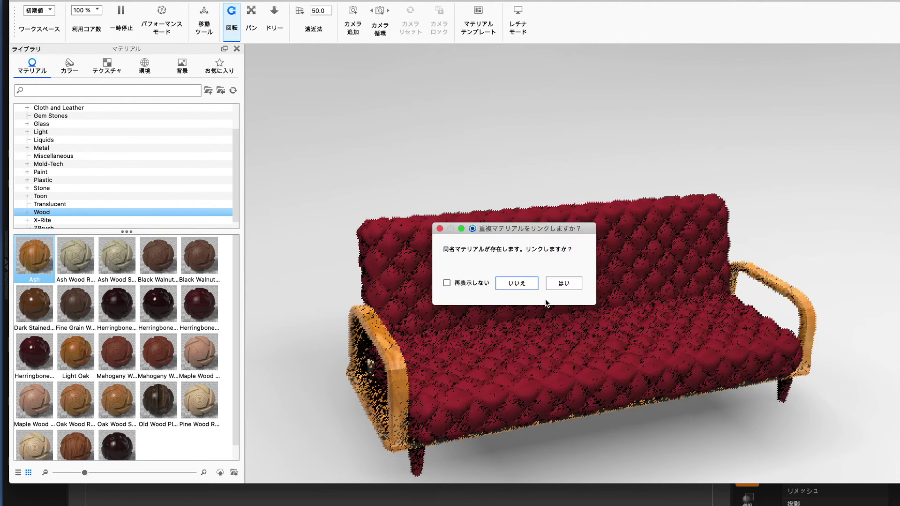
click(568, 283)
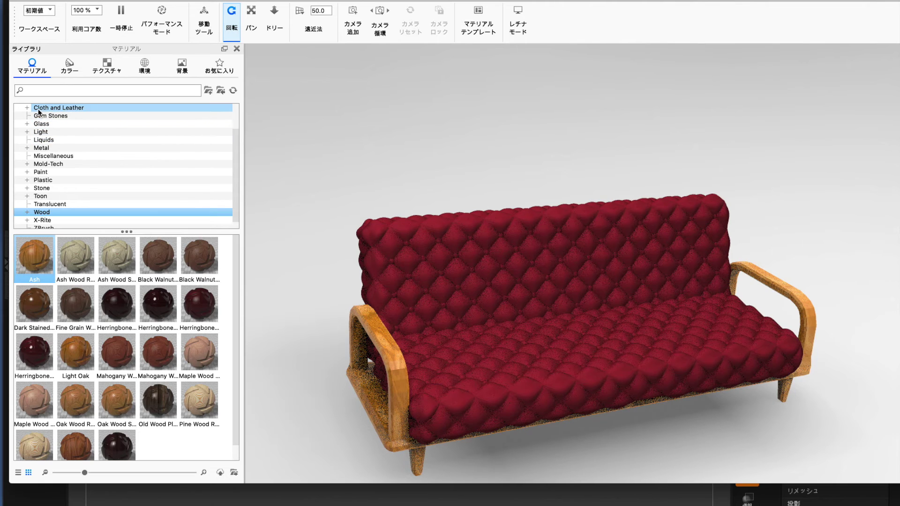
click(73, 109)
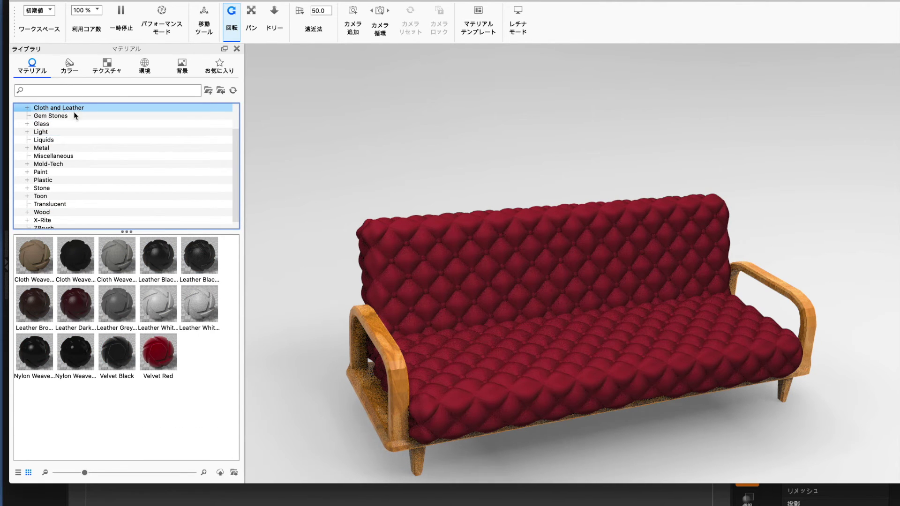
Cover the sofa's backrest and seat in Leather Dark, confirming the material link.
drag(235, 145, 235, 121)
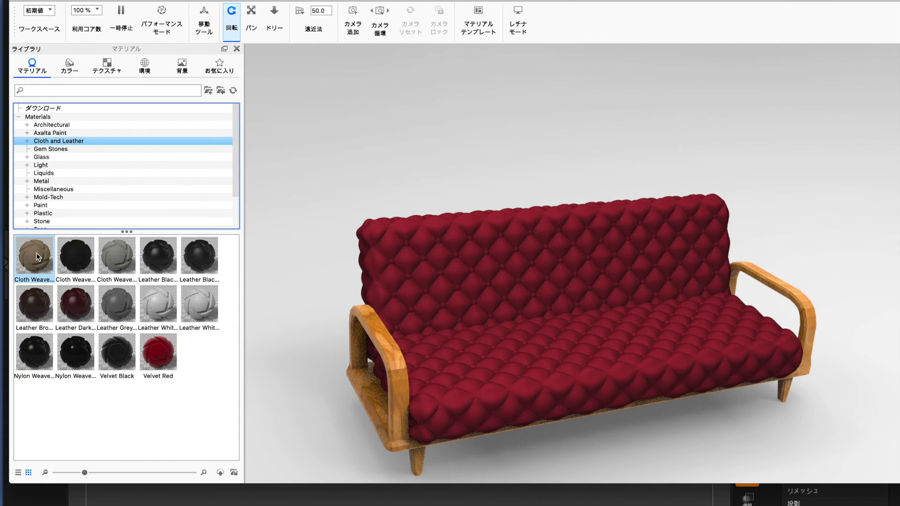
drag(77, 310, 468, 255)
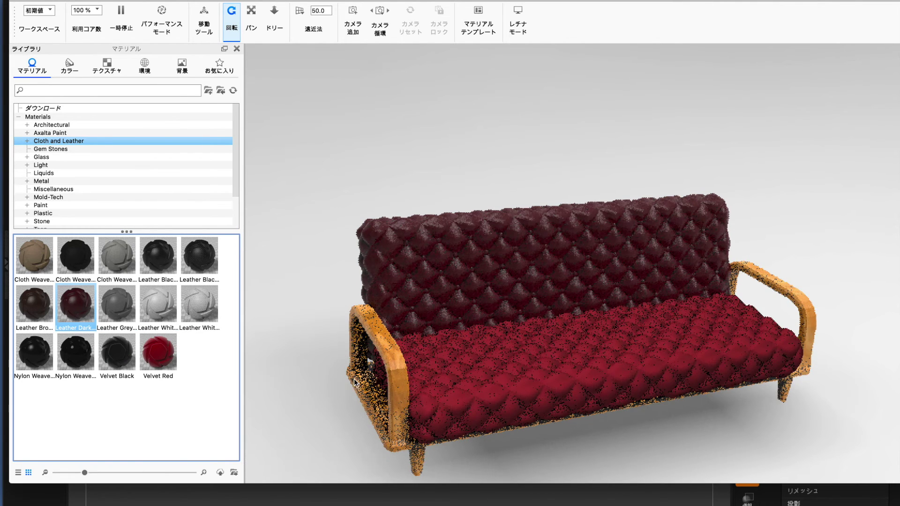
drag(75, 304, 518, 365)
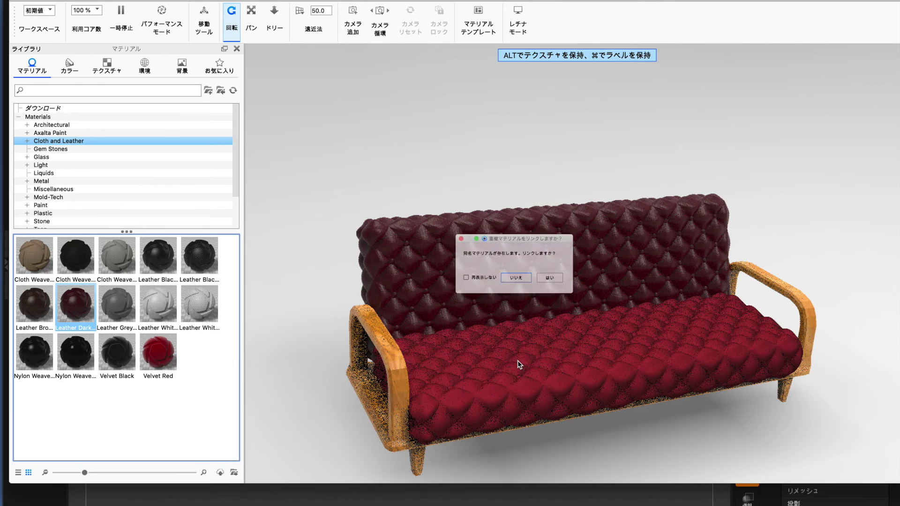
key(Return)
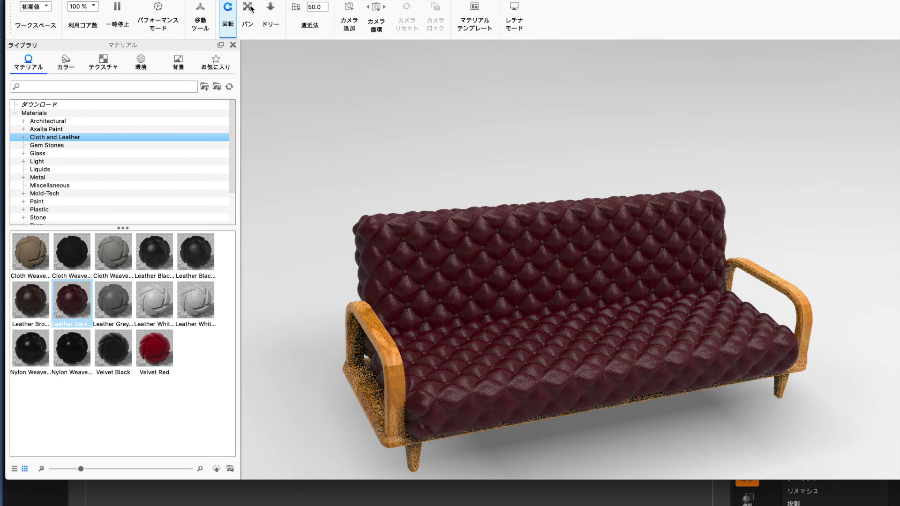
Pan and orbit to a close three-quarter view with the sofa on the right of the frame.
click(249, 20)
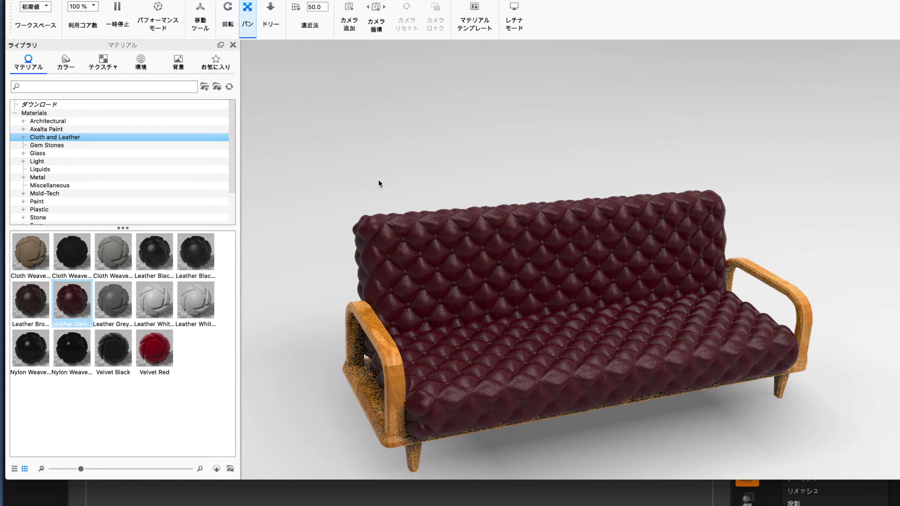
drag(418, 165, 420, 111)
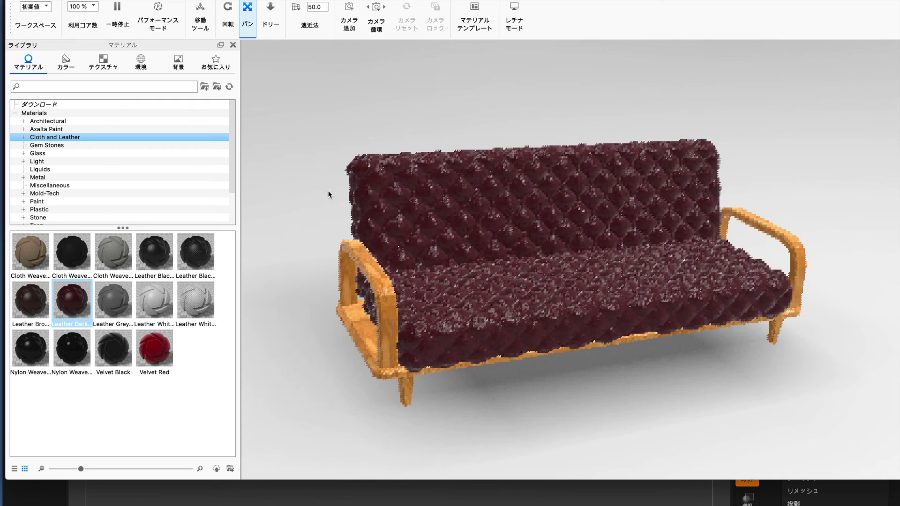
click(228, 19)
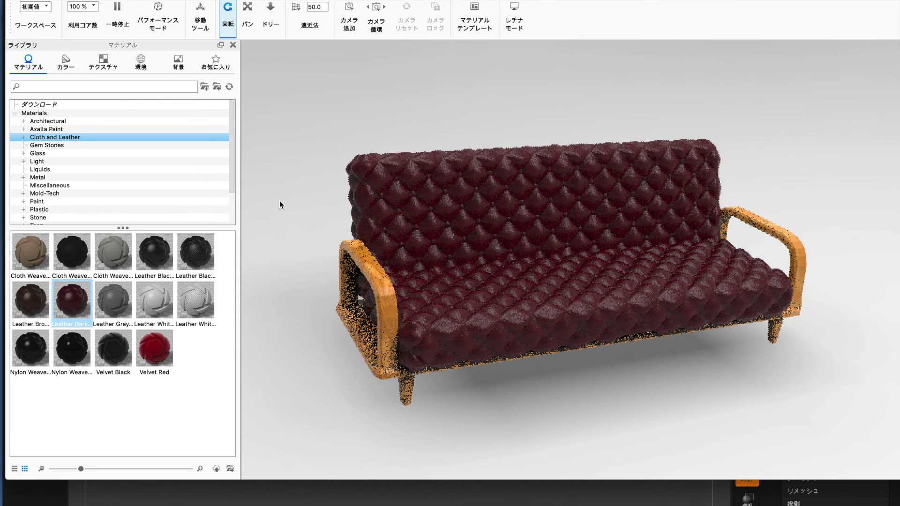
mouse_move(342, 331)
mouse_down()
mouse_move(461, 272)
mouse_move(275, 297)
mouse_up()
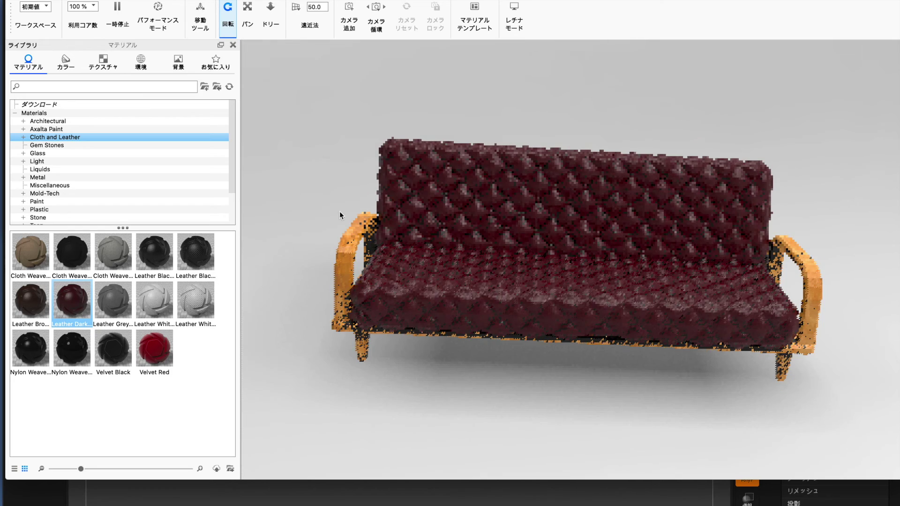
drag(291, 154, 821, 165)
mouse_move(736, 116)
mouse_down()
mouse_move(682, 112)
mouse_move(688, 157)
mouse_up()
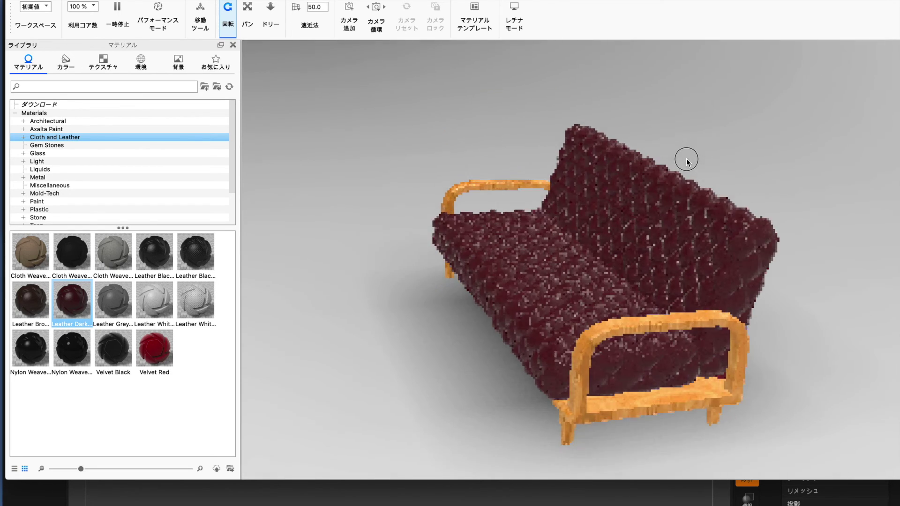
click(247, 18)
drag(416, 178, 605, 182)
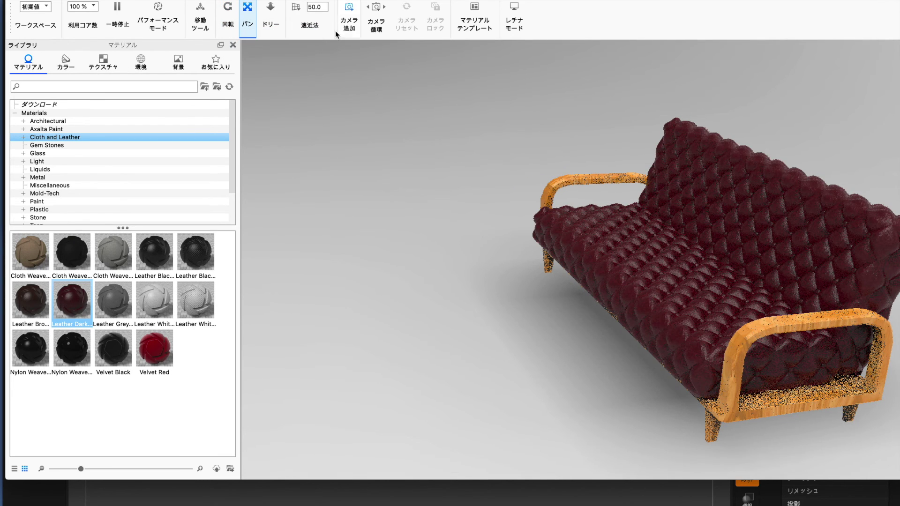
Lower the camera perspective to 32 and fine-tune the angle, nudging the sofa further right.
click(299, 9)
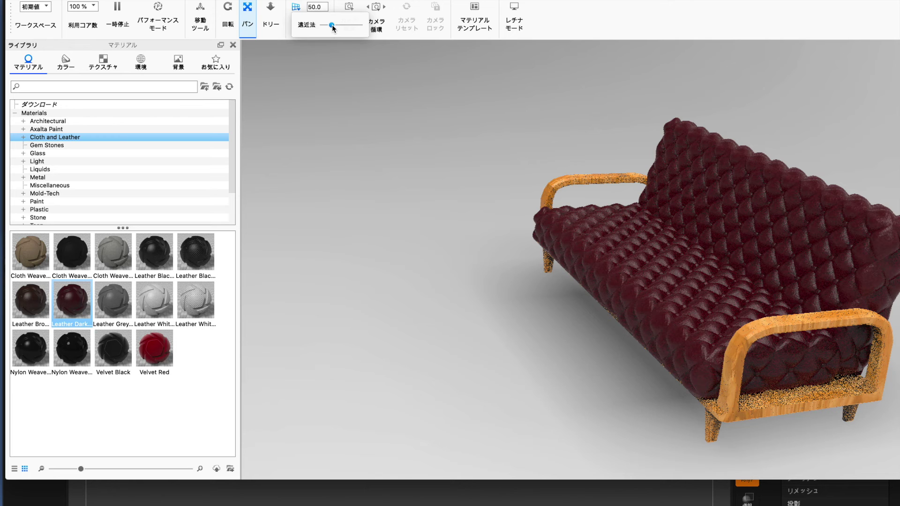
drag(331, 26, 327, 28)
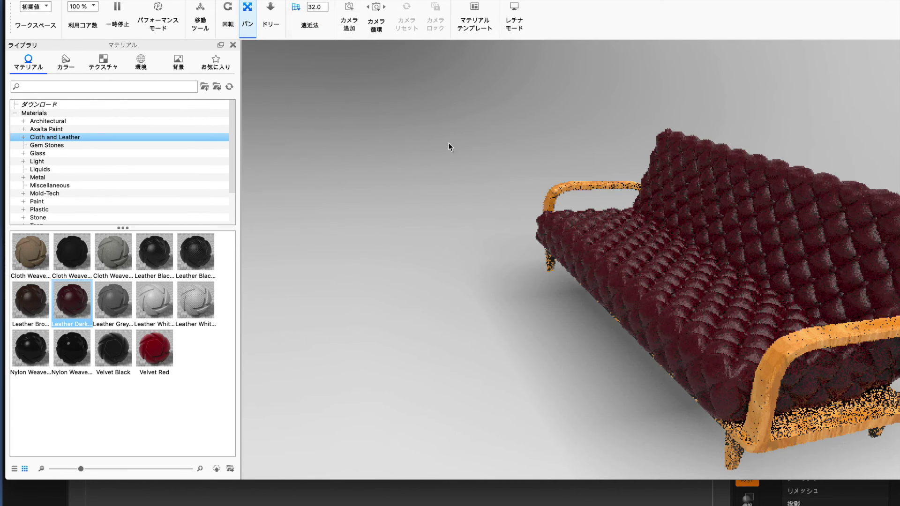
click(228, 16)
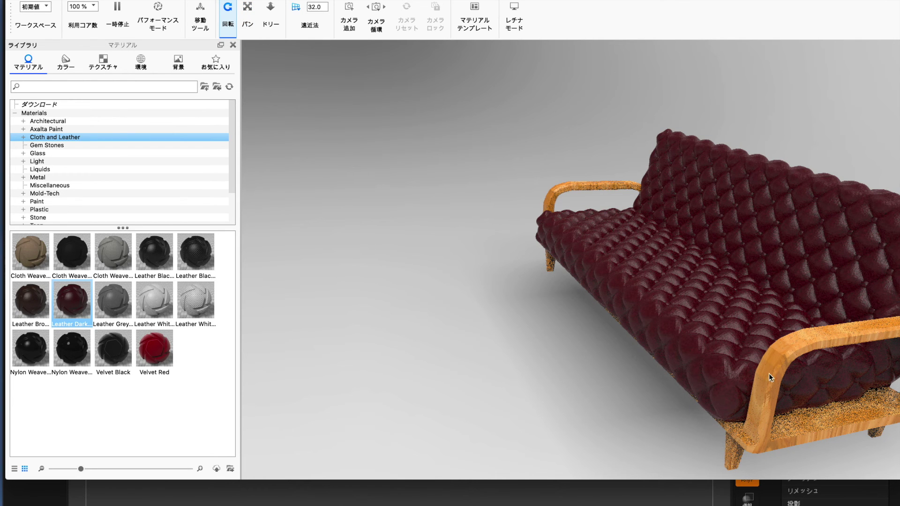
drag(809, 147, 793, 139)
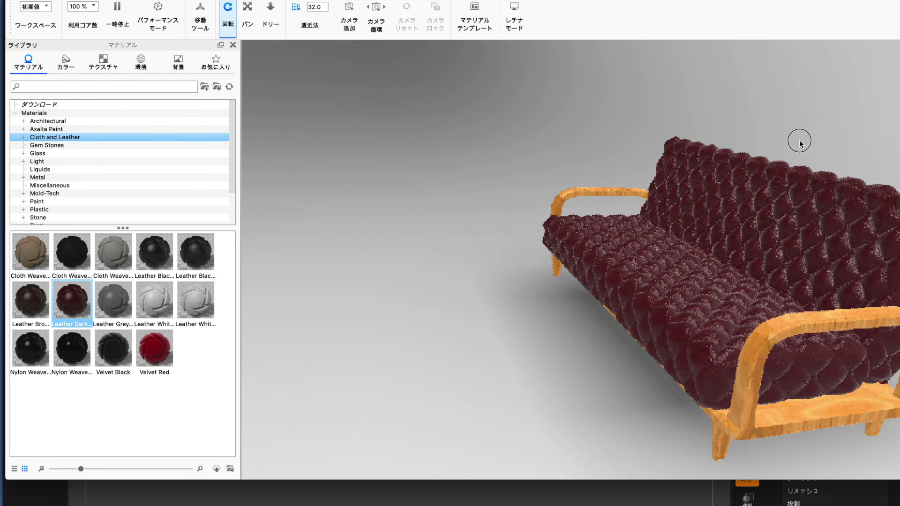
drag(793, 139, 786, 134)
click(248, 16)
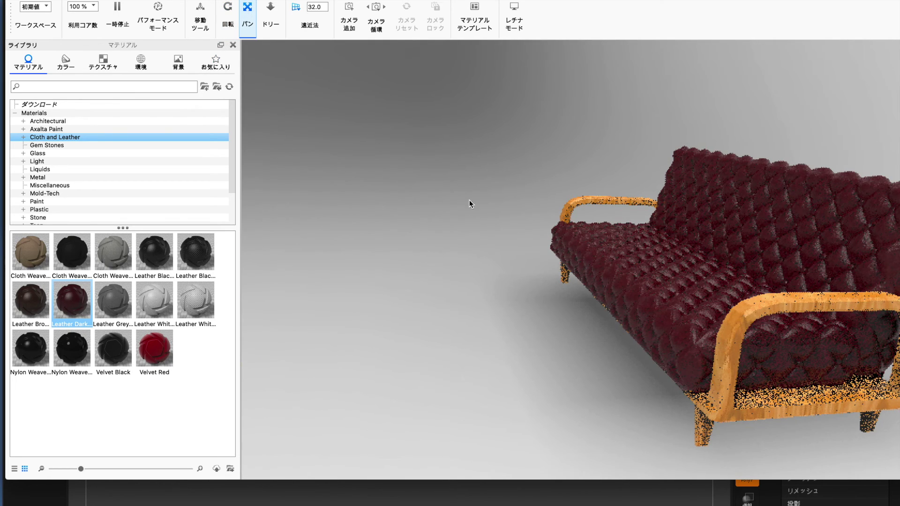
mouse_move(538, 374)
mouse_down()
mouse_move(561, 368)
mouse_move(572, 383)
mouse_up()
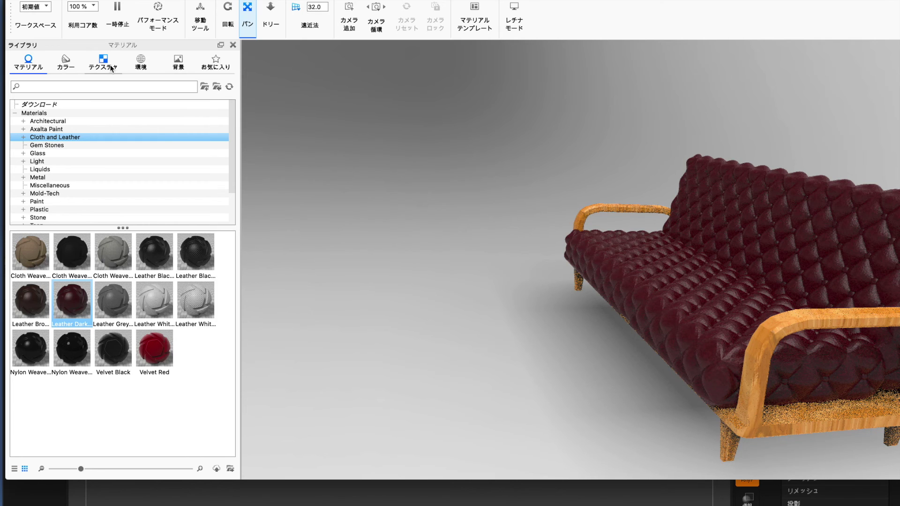
click(142, 64)
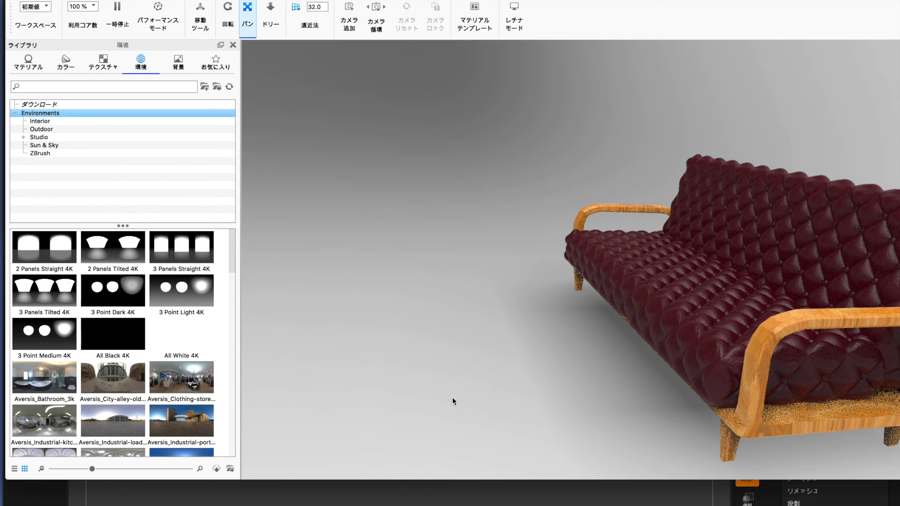
Try the clothing store, industrial loading and Aversis_Village-lawn_3k lighting environments.
double_click(170, 383)
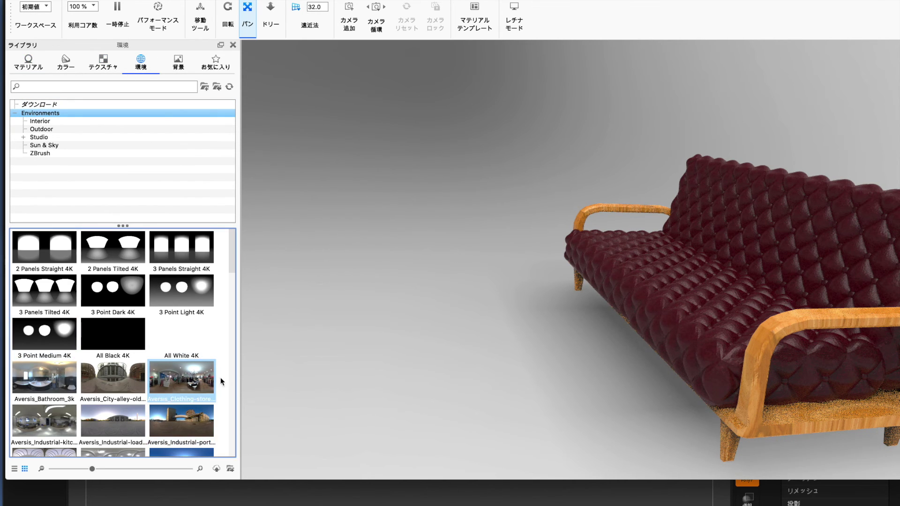
click(109, 426)
double_click(109, 427)
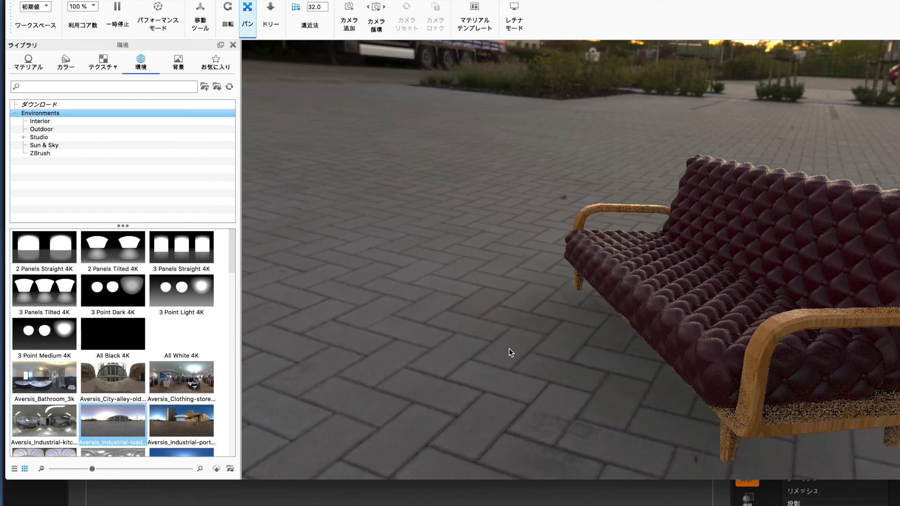
scroll(232, 264, down, 3)
click(29, 384)
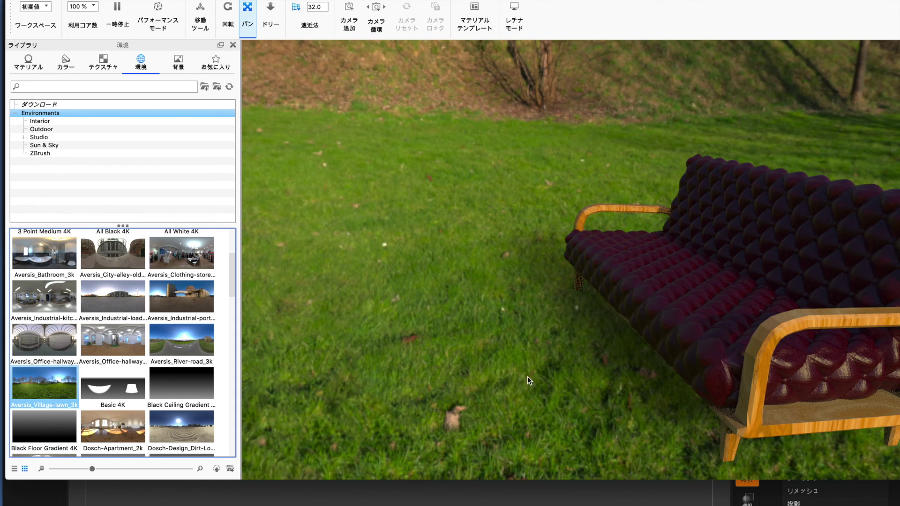
Orbit low beside the sofa and set the Studio_Backdrop_White background.
click(228, 14)
mouse_move(825, 454)
mouse_down()
mouse_move(807, 445)
mouse_move(807, 424)
mouse_up()
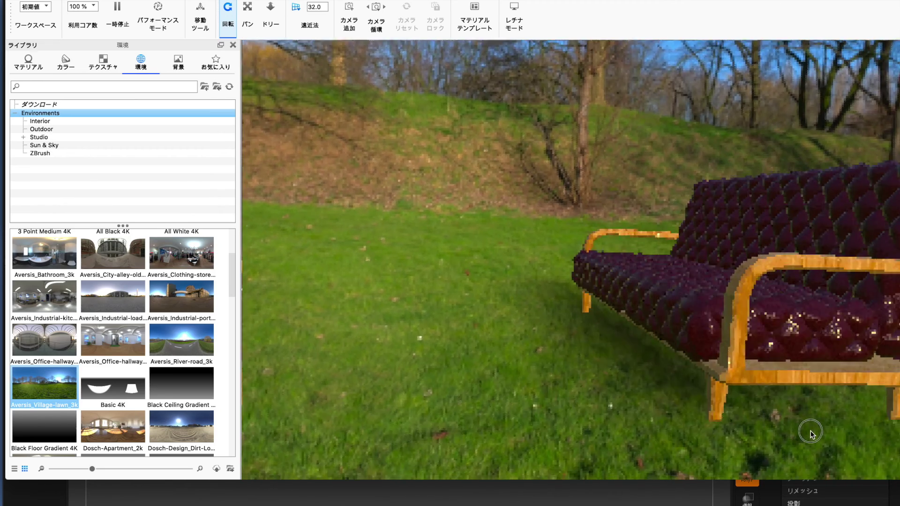
drag(808, 425, 811, 434)
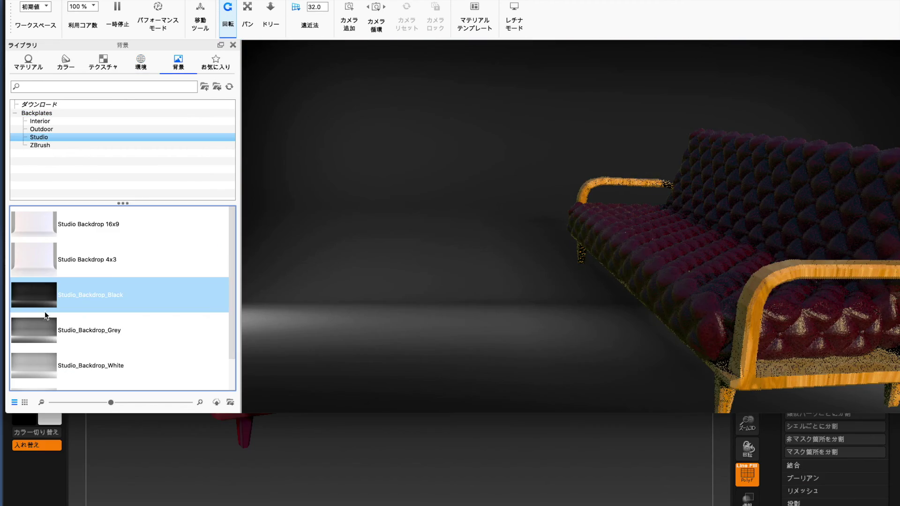
click(42, 328)
click(41, 368)
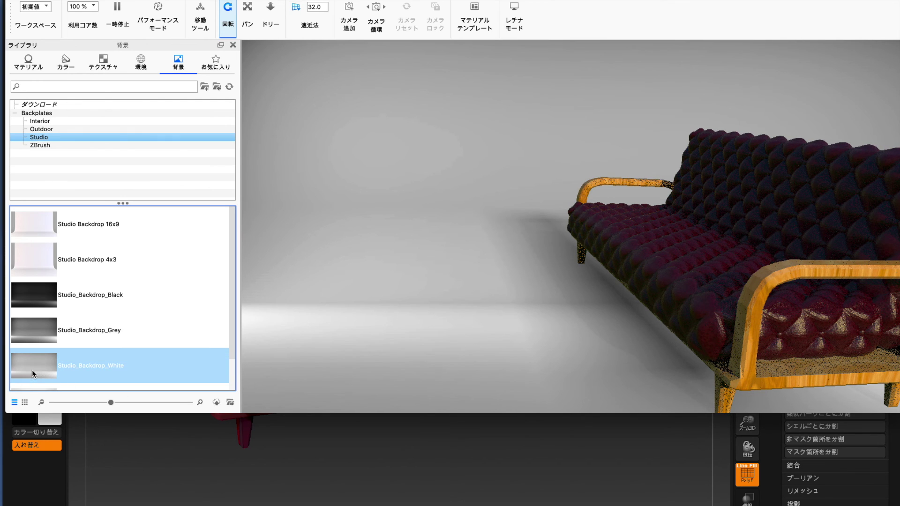
Set the White Solid Vignette backplate and give the sofa frame a dark Herringbone wood.
click(231, 364)
click(30, 362)
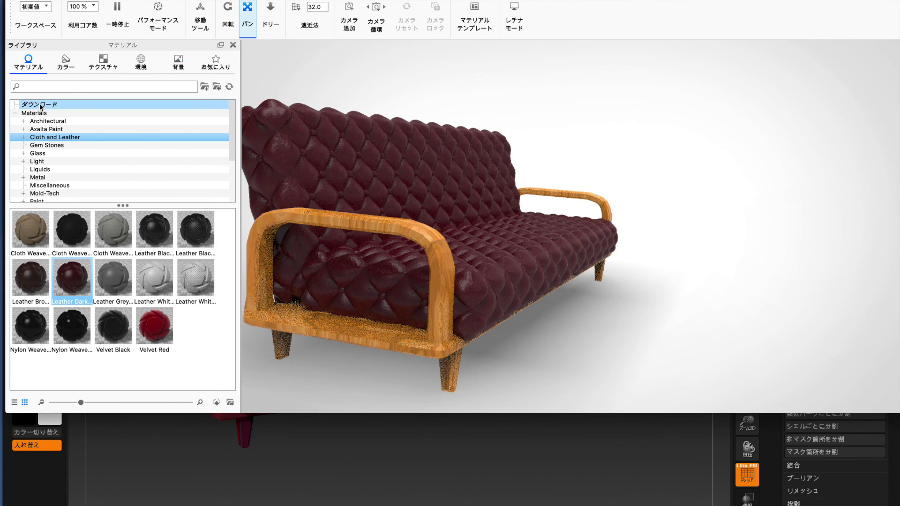
click(38, 178)
drag(233, 225, 238, 321)
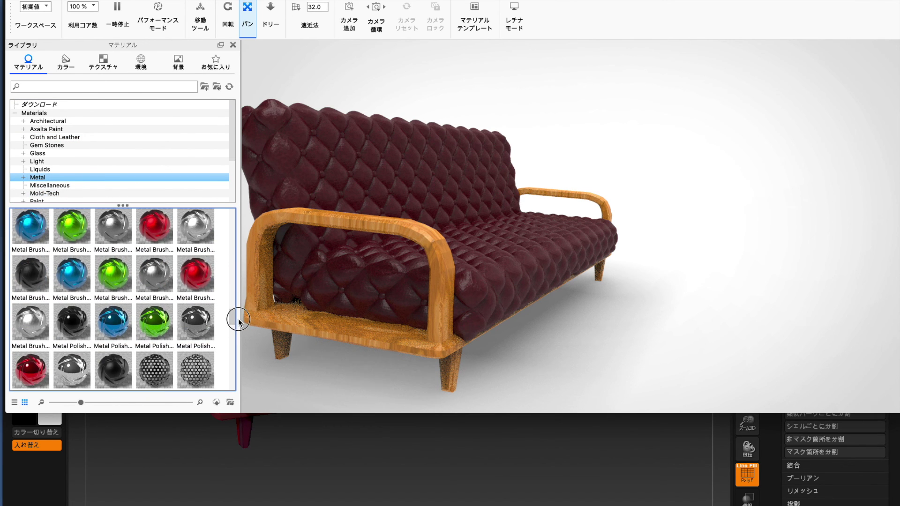
drag(72, 321, 296, 375)
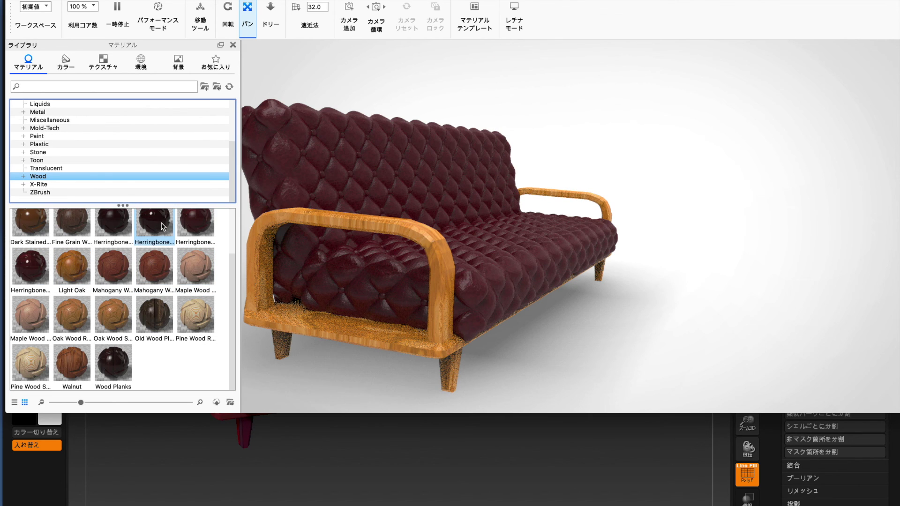
drag(163, 224, 275, 218)
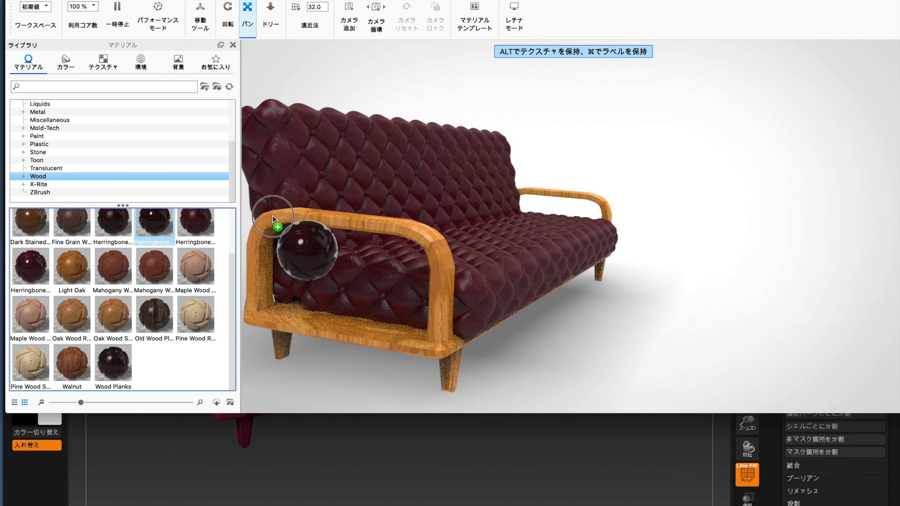
Render untitled.396.jpg as a 1920×1080 JPEG and move the render window aside.
click(688, 144)
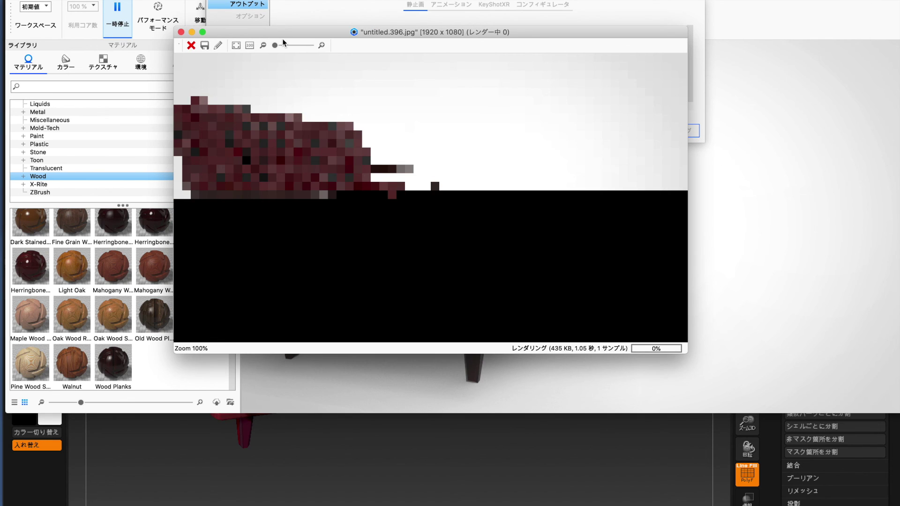
drag(280, 31, 244, 29)
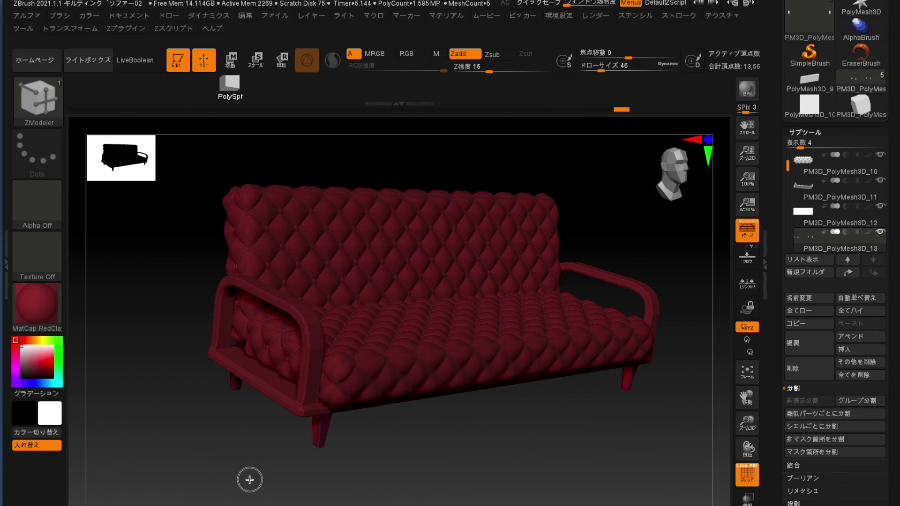
drag(247, 478, 267, 466)
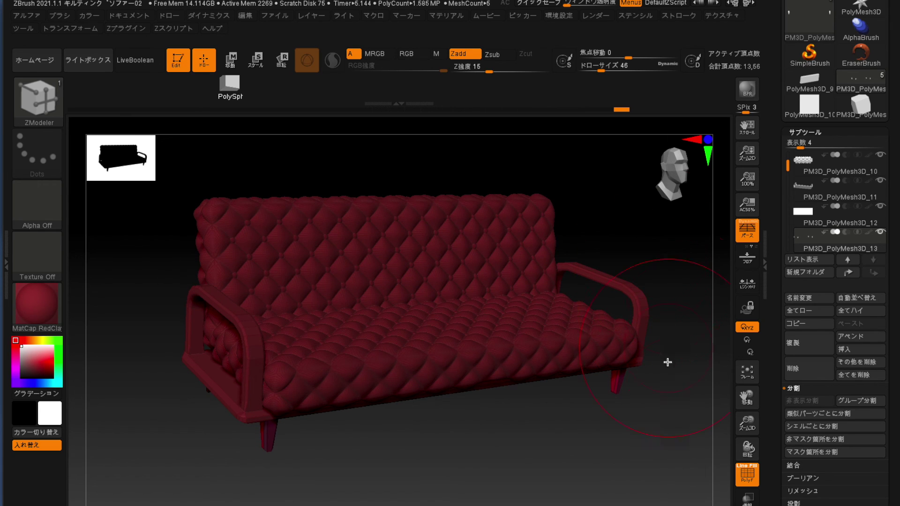